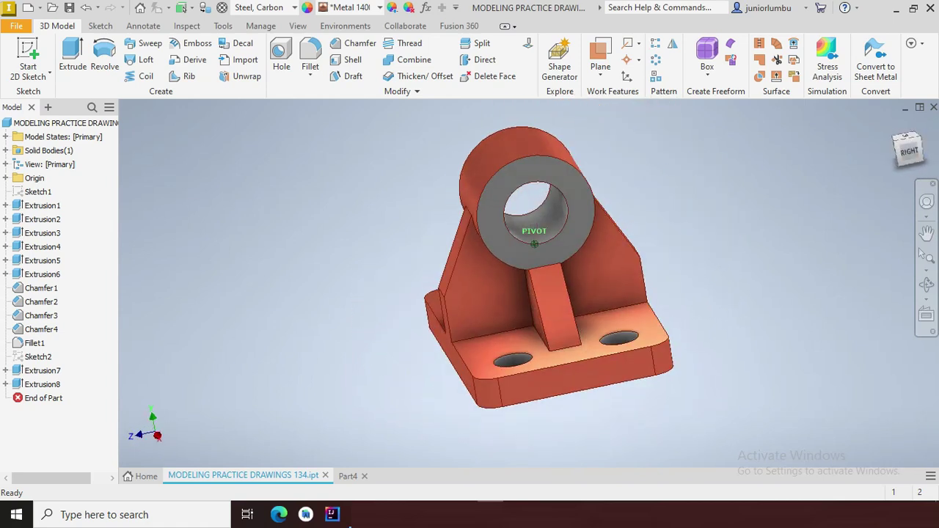
Create a new part, Part5, from the Metric Standard (mm).ipt template.
{"action": "left_click", "coordinate": [27, 9]}
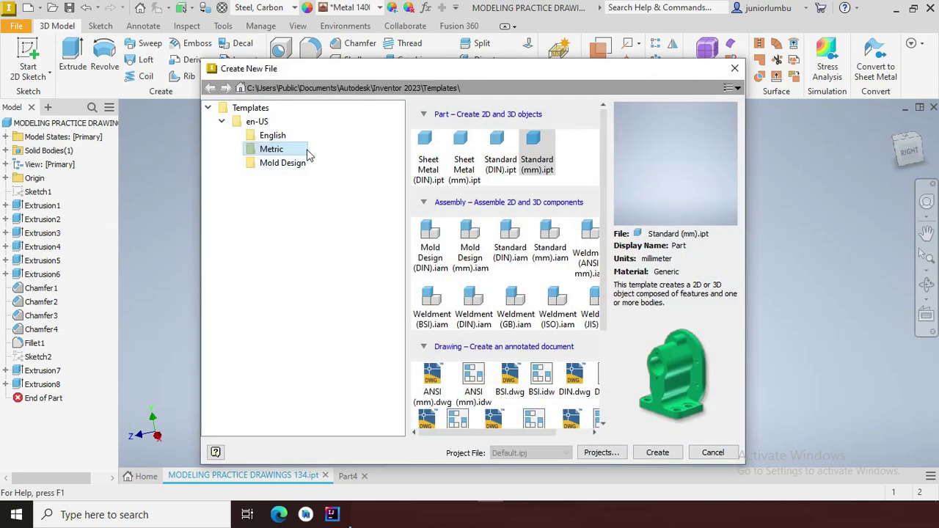
{"action": "left_click", "coordinate": [534, 154]}
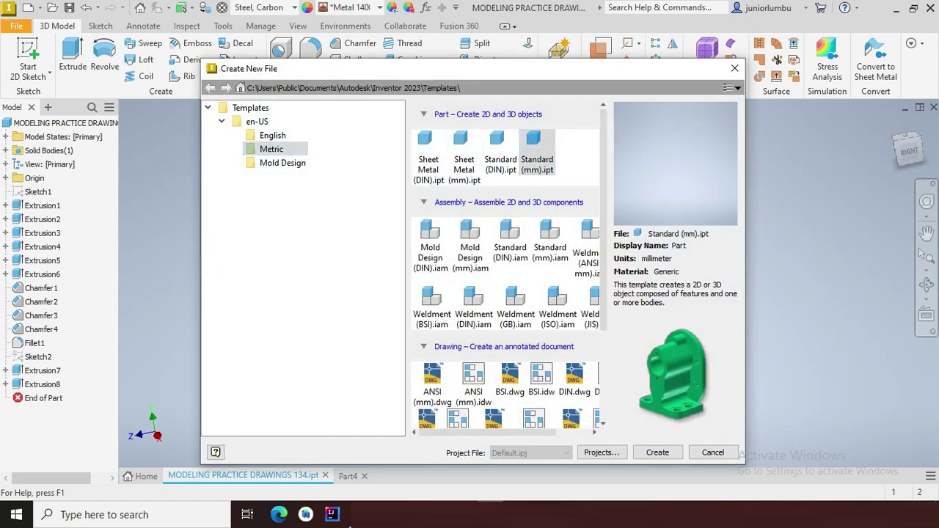
{"action": "left_click", "coordinate": [657, 452]}
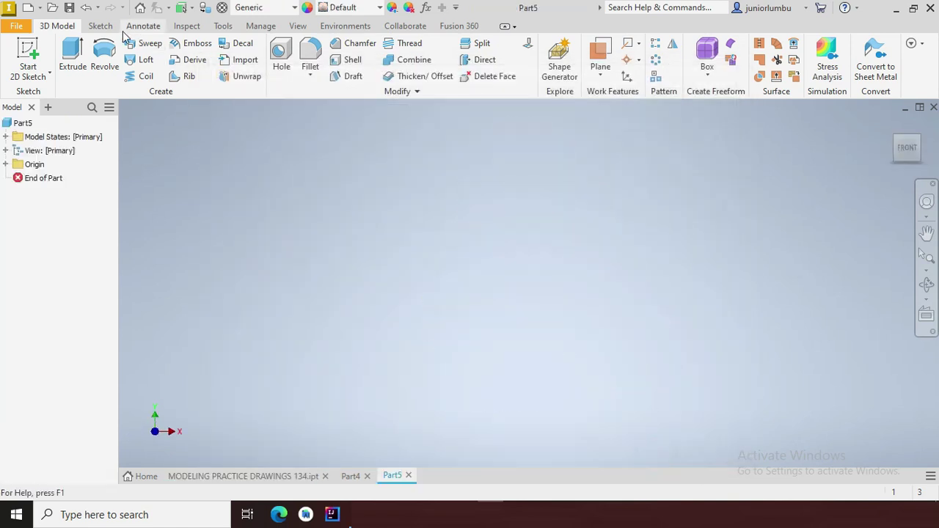
Draw a wide base rectangle and a narrow upright rectangle standing on its top edge.
{"action": "left_click", "coordinate": [101, 26]}
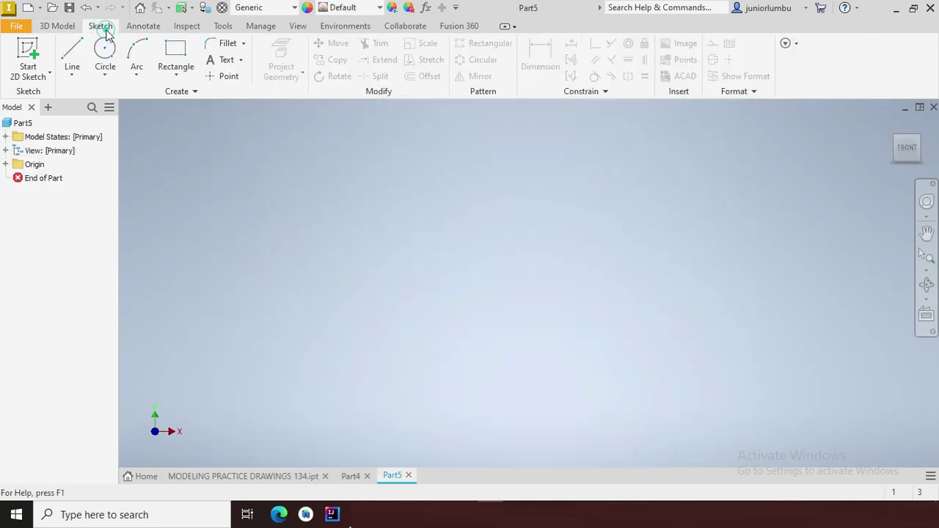
{"action": "left_click", "coordinate": [178, 50]}
{"action": "left_click", "coordinate": [478, 227]}
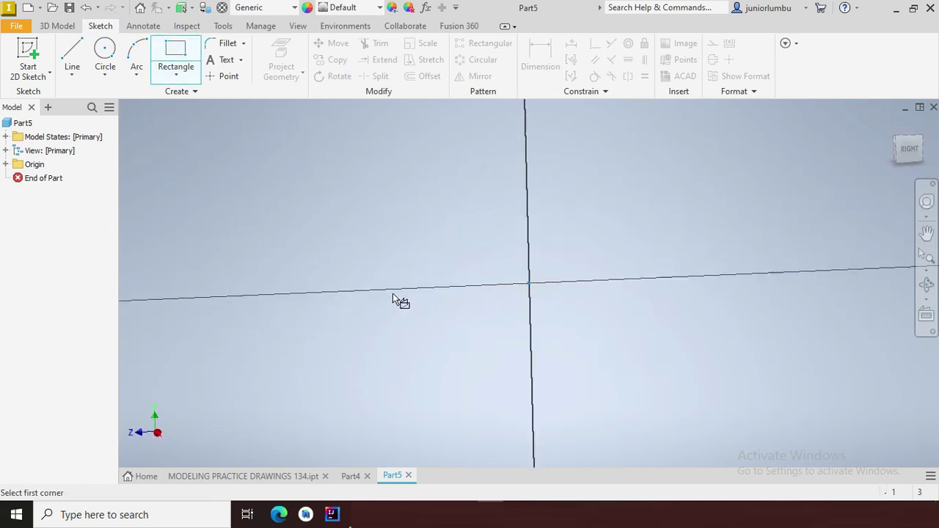
{"action": "left_click", "coordinate": [381, 283]}
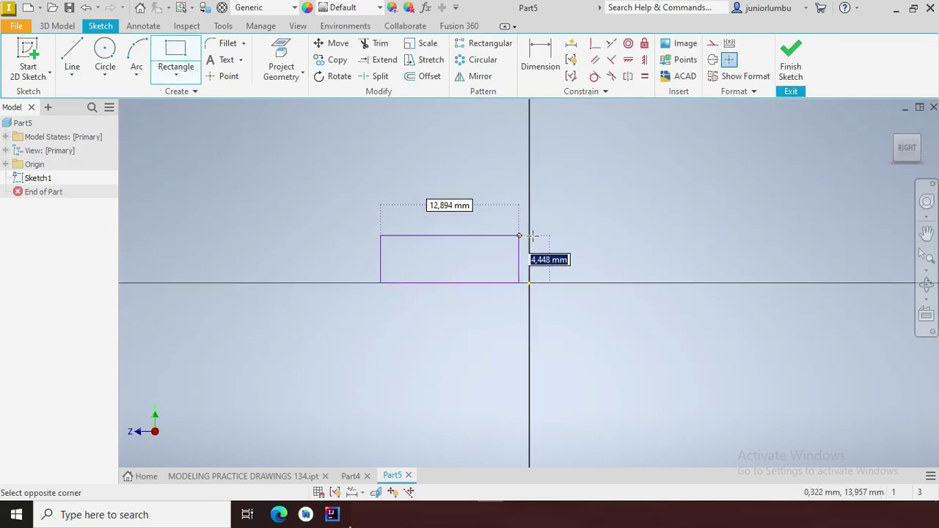
{"action": "left_click", "coordinate": [672, 236]}
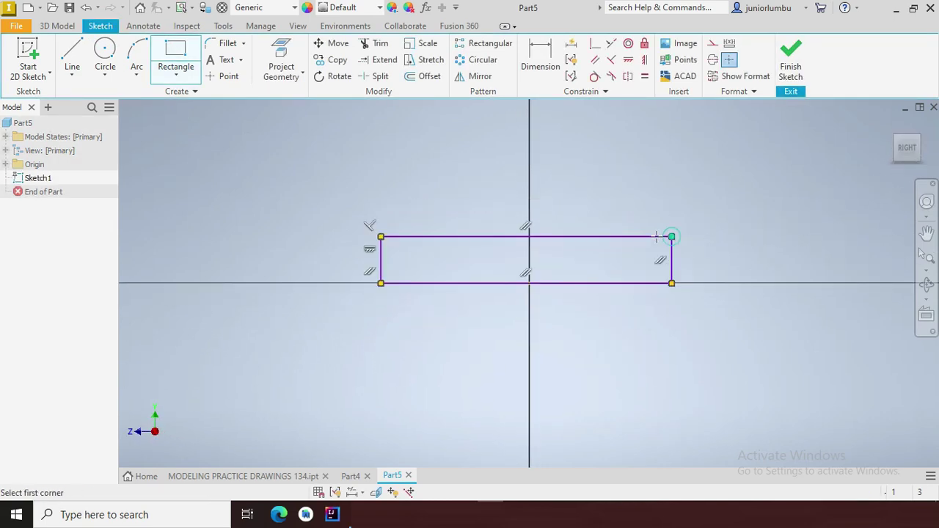
{"action": "left_click", "coordinate": [505, 236]}
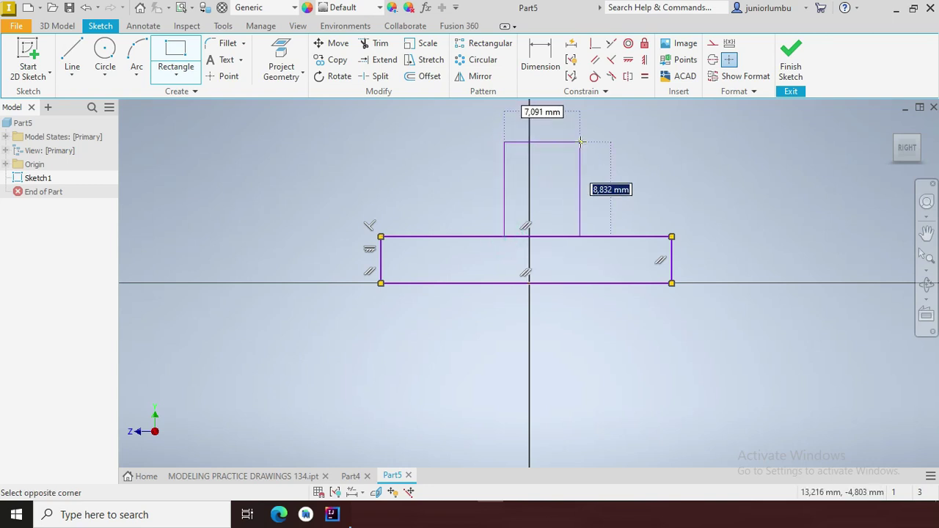
{"action": "left_click", "coordinate": [557, 125]}
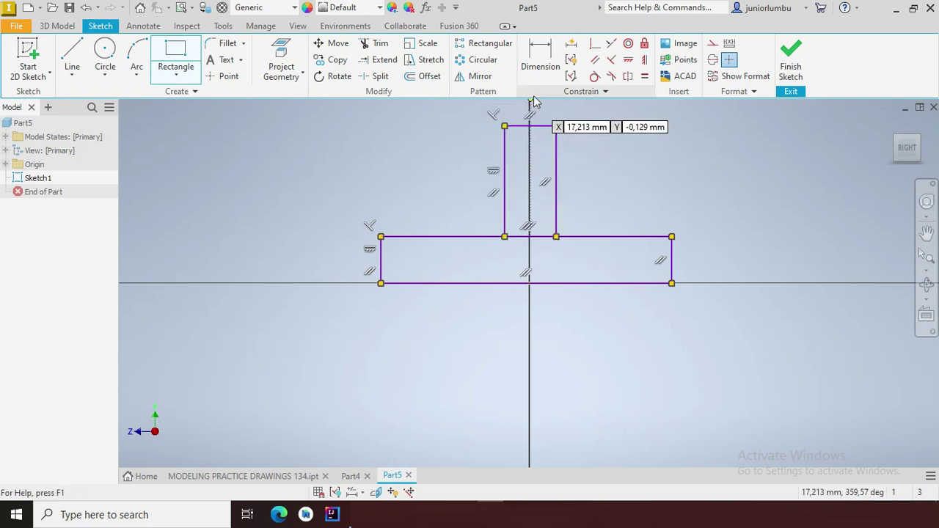
Add a width dimension to the base's bottom edge, placed below the sketch.
{"action": "left_click", "coordinate": [544, 59]}
{"action": "left_click", "coordinate": [445, 284]}
{"action": "left_click", "coordinate": [356, 348]}
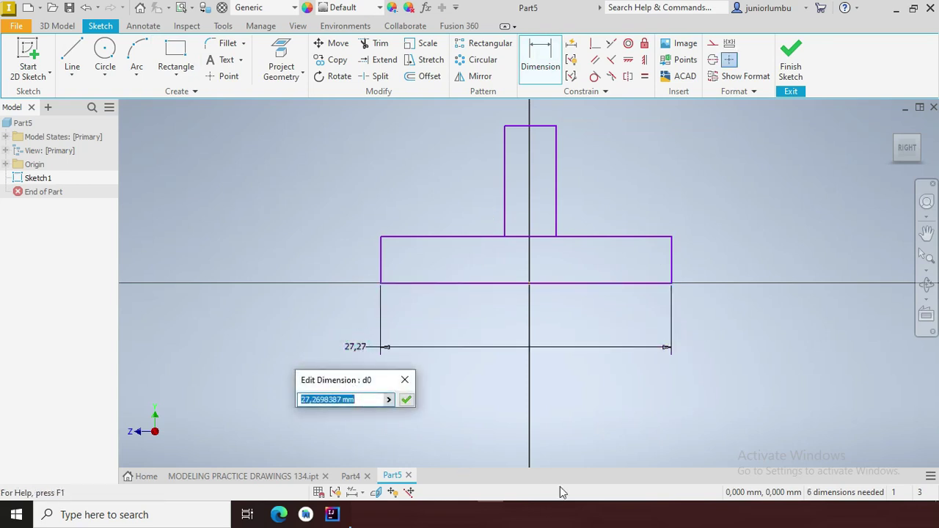
Set the base width to 92 mm and its height to 14 mm.
{"action": "type", "text": "9"}
{"action": "type", "text": "0"}
{"action": "key", "text": "Return"}
{"action": "scroll", "coordinate": [642, 310], "scroll_direction": "down", "scroll_amount": 3}
{"action": "scroll", "coordinate": [650, 274], "scroll_direction": "up", "scroll_amount": 4}
{"action": "left_click", "coordinate": [431, 257]}
{"action": "left_click", "coordinate": [359, 248]}
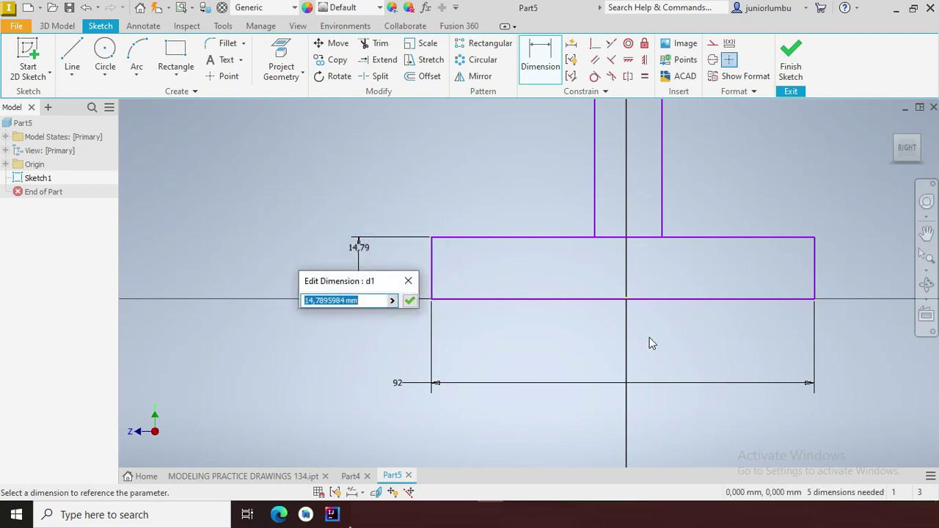
{"action": "type", "text": "14"}
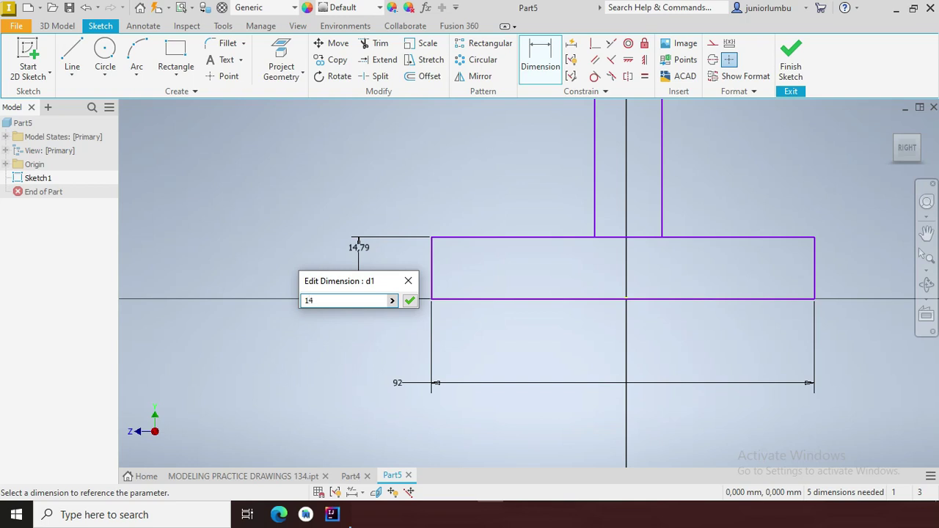
{"action": "key", "text": "Return"}
{"action": "scroll", "coordinate": [660, 345], "scroll_direction": "down", "scroll_amount": 3}
{"action": "scroll", "coordinate": [728, 305], "scroll_direction": "up", "scroll_amount": 6}
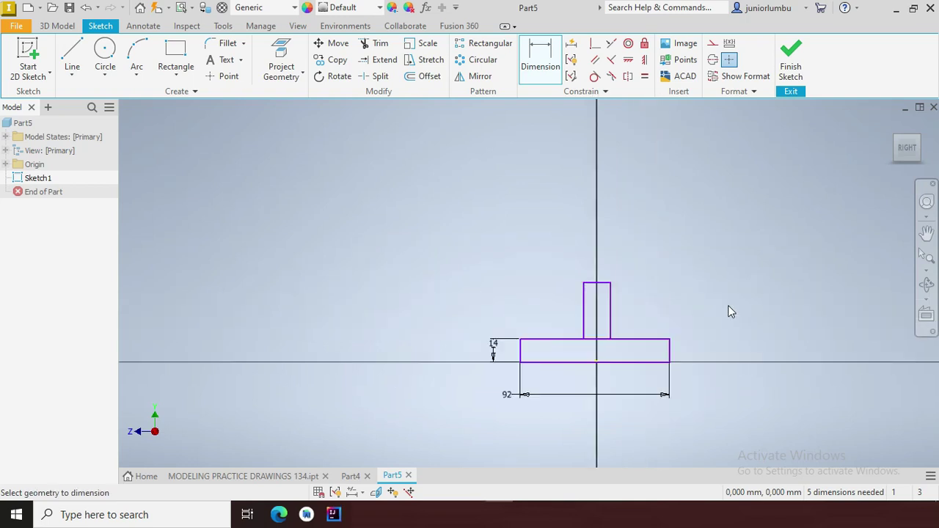
Dimension the upright 15 mm wide, with its left edge 7.5 mm from the origin.
{"action": "left_click", "coordinate": [492, 264]}
{"action": "left_click", "coordinate": [631, 209]}
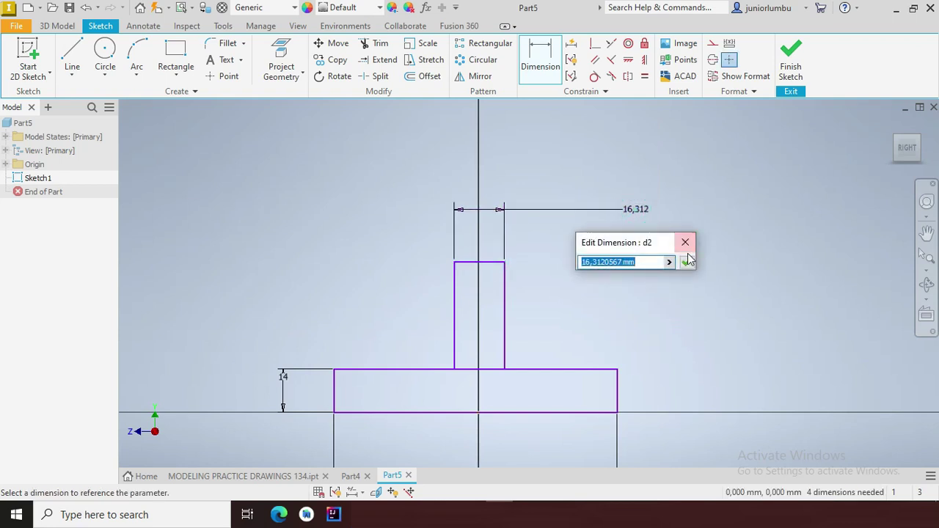
{"action": "type", "text": "15"}
{"action": "key", "text": "Return"}
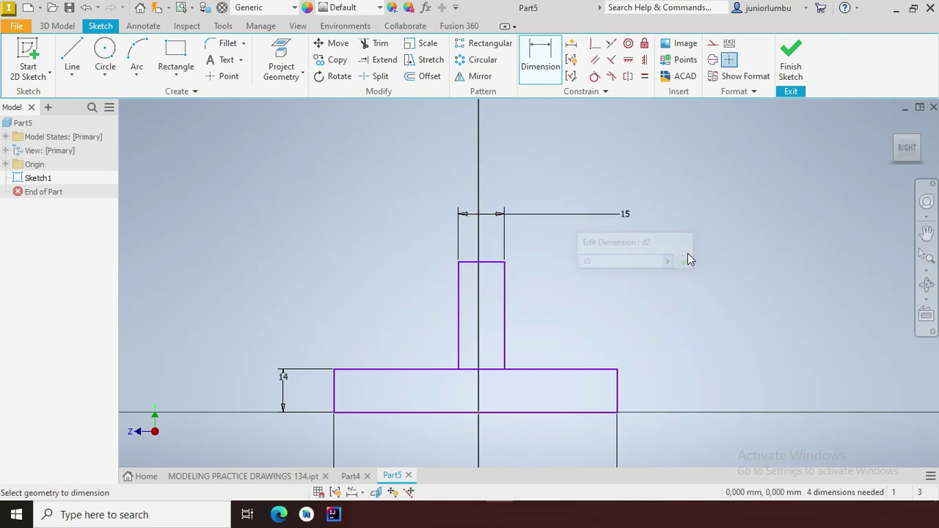
{"action": "scroll", "coordinate": [672, 283], "scroll_direction": "down", "scroll_amount": 5}
{"action": "scroll", "coordinate": [680, 319], "scroll_direction": "up", "scroll_amount": 3}
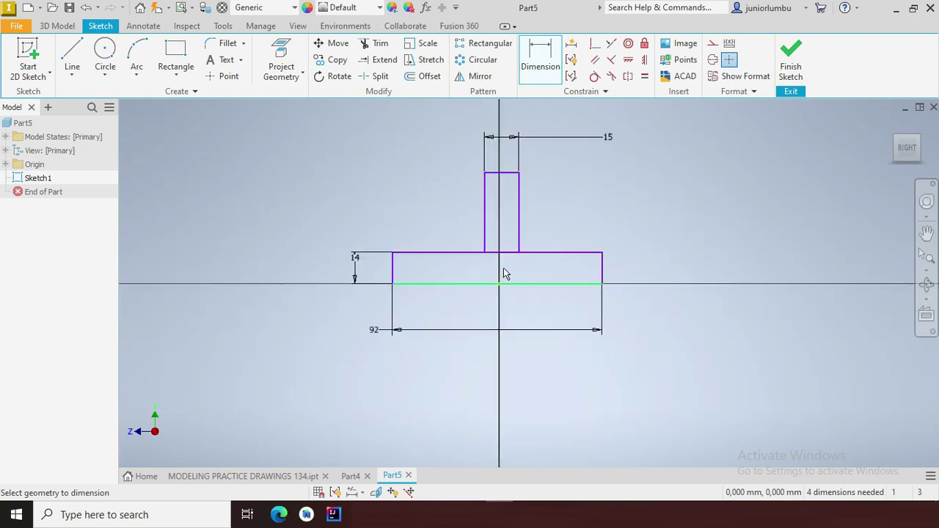
{"action": "left_click", "coordinate": [484, 189]}
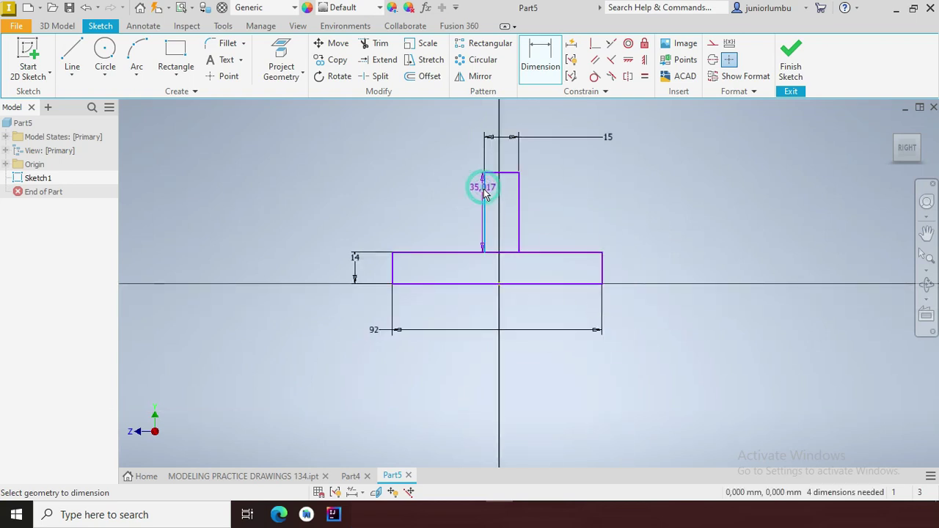
{"action": "left_click", "coordinate": [498, 285]}
{"action": "left_click", "coordinate": [462, 313]}
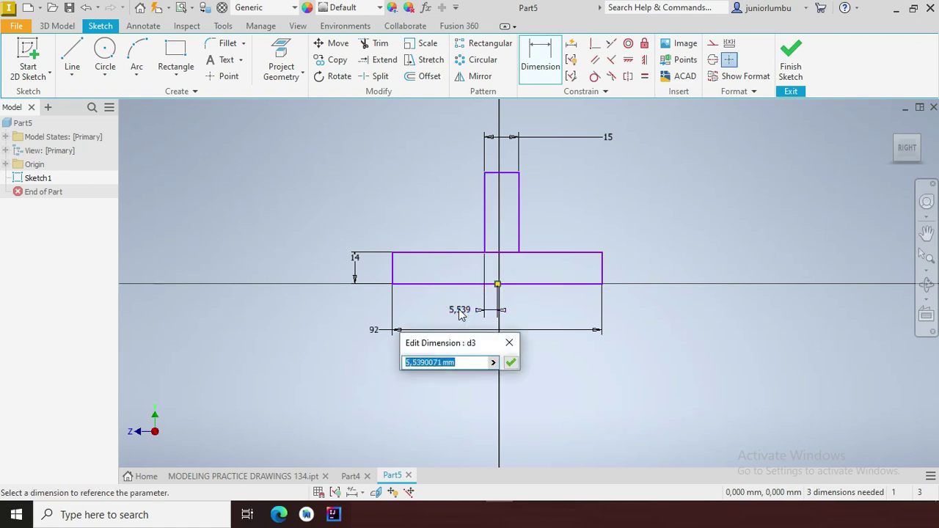
{"action": "type", "text": "7.5"}
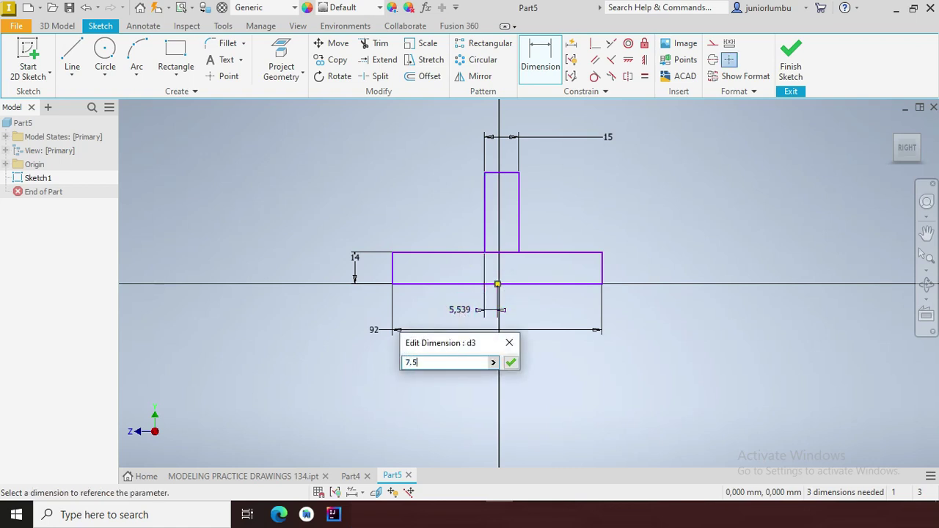
{"action": "key", "text": "Return"}
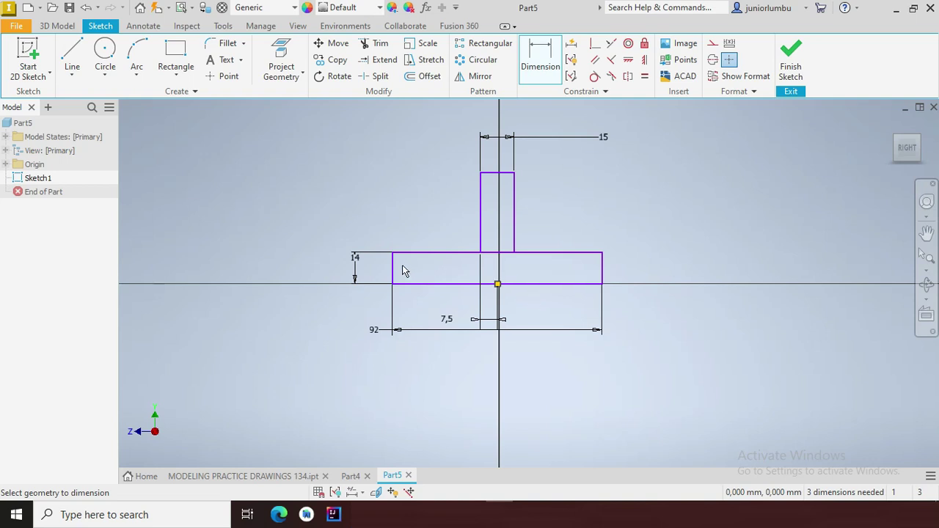
{"action": "scroll", "coordinate": [575, 281], "scroll_direction": "up", "scroll_amount": 3}
Dimension the base's left end 46 mm from the origin to centre it.
{"action": "left_click", "coordinate": [265, 224]}
{"action": "left_click", "coordinate": [463, 261]}
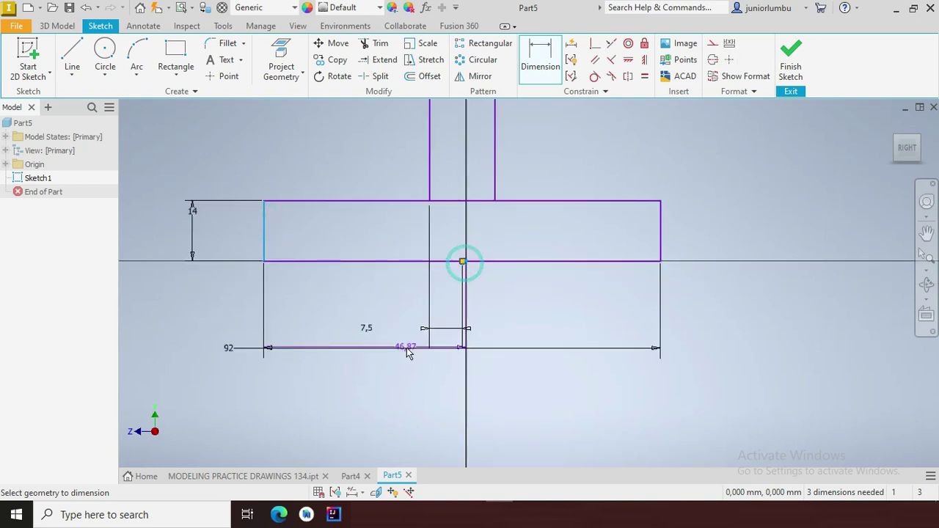
{"action": "left_click", "coordinate": [404, 378]}
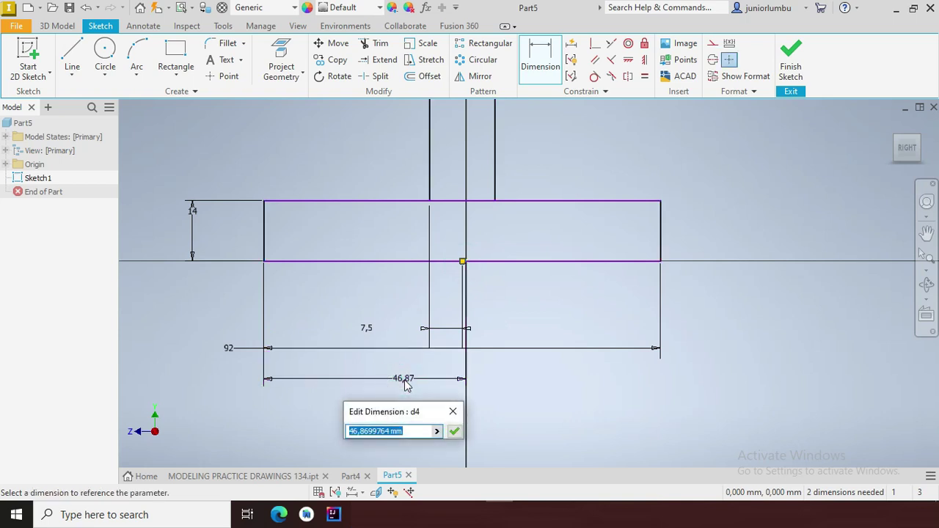
{"action": "type", "text": "46"}
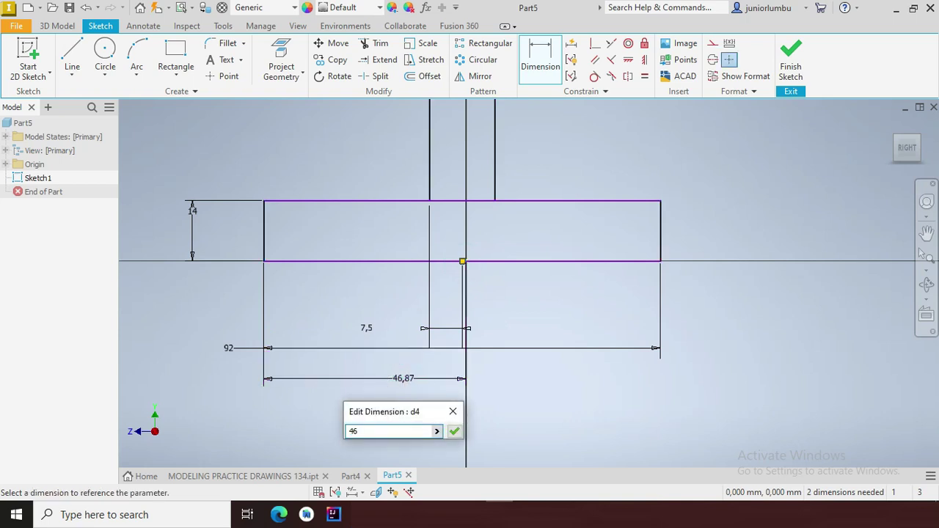
{"action": "key", "text": "Return"}
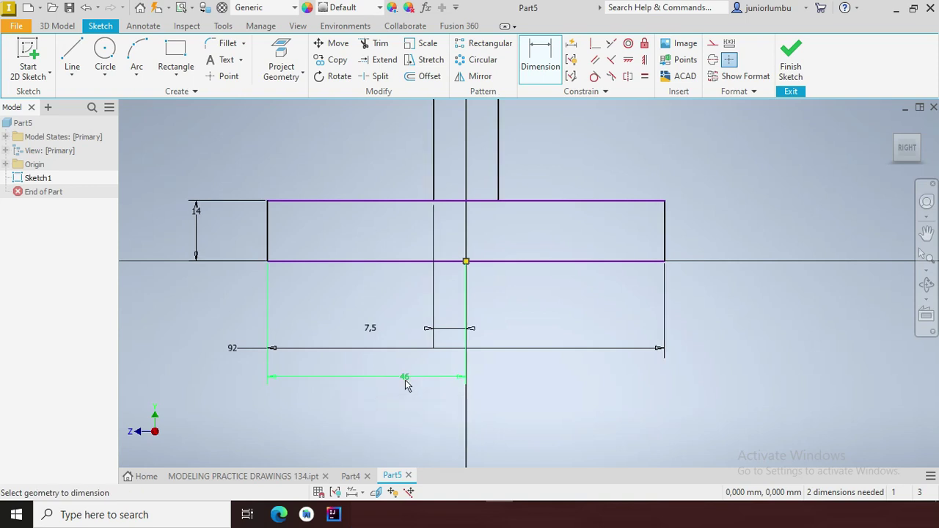
{"action": "scroll", "coordinate": [541, 296], "scroll_direction": "down", "scroll_amount": 2}
{"action": "scroll", "coordinate": [568, 173], "scroll_direction": "down", "scroll_amount": 5}
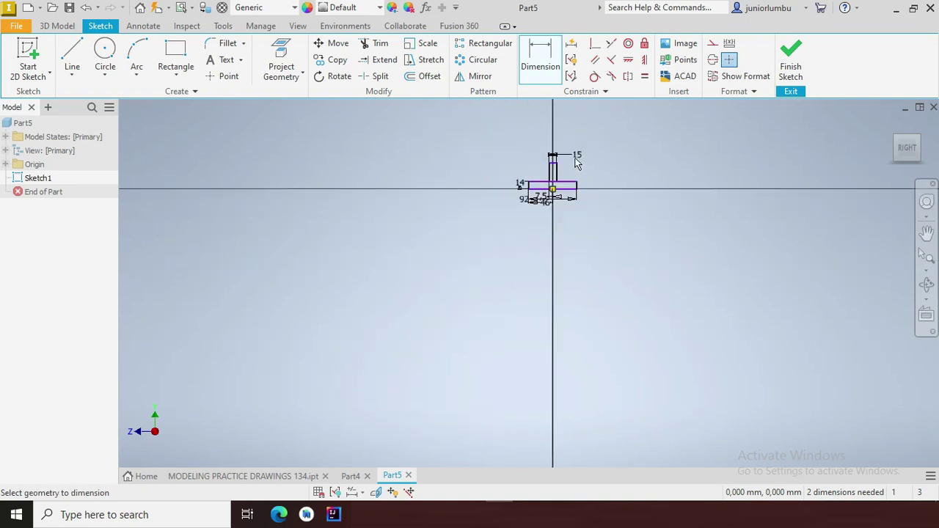
{"action": "scroll", "coordinate": [584, 158], "scroll_direction": "up", "scroll_amount": 4}
Set the upright's height dimension to 32 mm.
{"action": "left_click", "coordinate": [493, 218]}
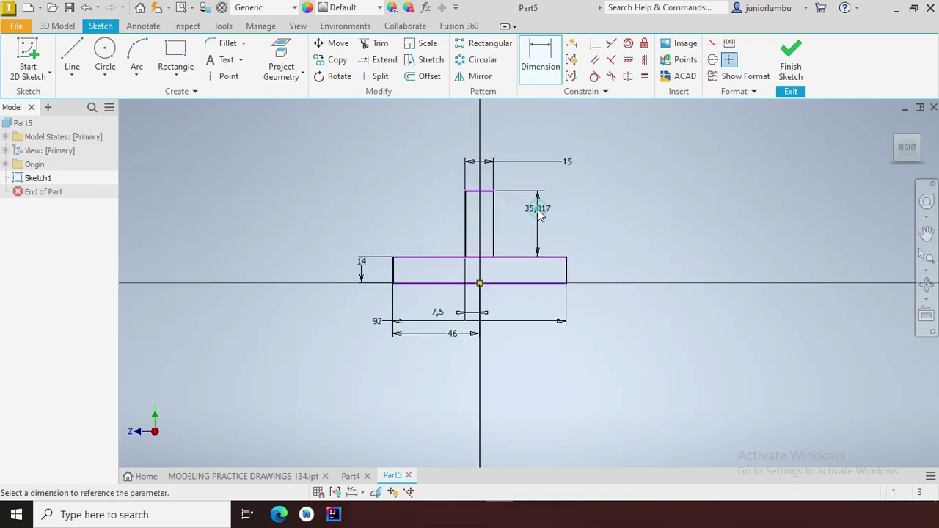
{"action": "left_click", "coordinate": [526, 230]}
{"action": "type", "text": "32"}
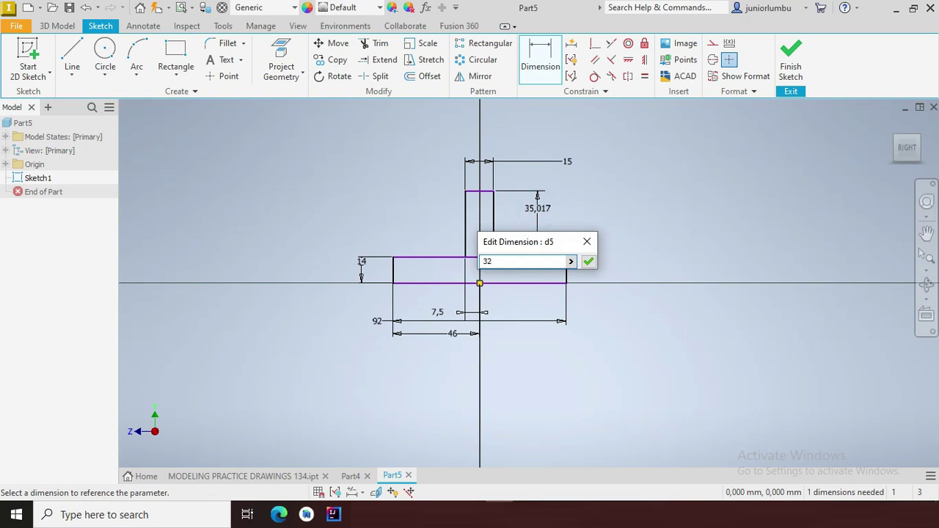
{"action": "key", "text": "Return"}
{"action": "left_click", "coordinate": [107, 53]}
{"action": "scroll", "coordinate": [488, 169], "scroll_direction": "up", "scroll_amount": 4}
Draw two concentric circles centred above the upright.
{"action": "scroll", "coordinate": [487, 173], "scroll_direction": "down", "scroll_amount": 2}
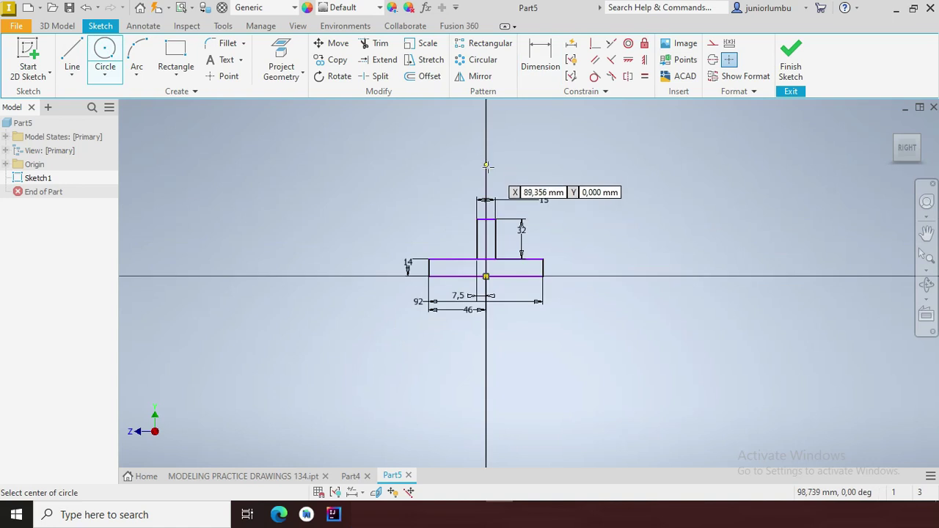
{"action": "left_click", "coordinate": [485, 177]}
{"action": "left_click", "coordinate": [477, 238]}
{"action": "left_click", "coordinate": [487, 178]}
{"action": "left_click", "coordinate": [485, 148]}
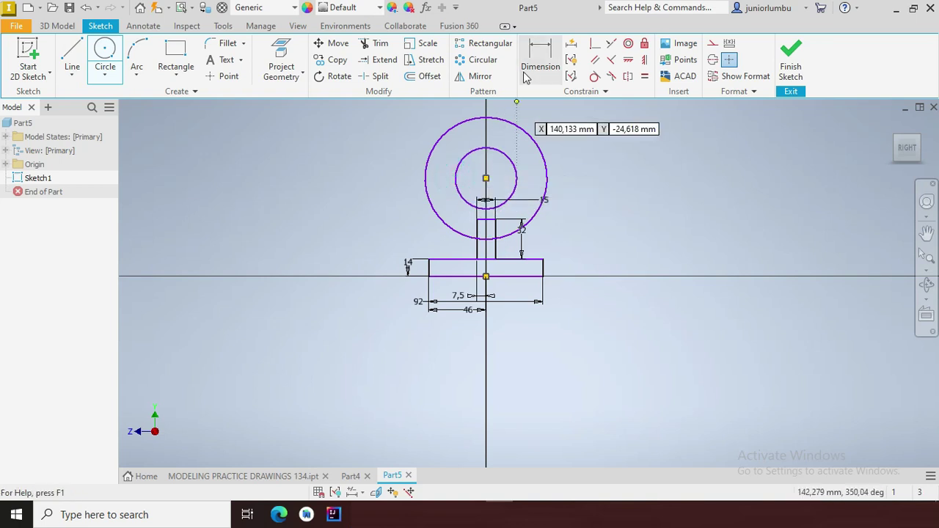
Dimension the circle centre 58 mm above the base's top edge.
{"action": "left_click", "coordinate": [536, 57]}
{"action": "left_click", "coordinate": [486, 179]}
{"action": "left_click", "coordinate": [450, 259]}
{"action": "left_click", "coordinate": [370, 244]}
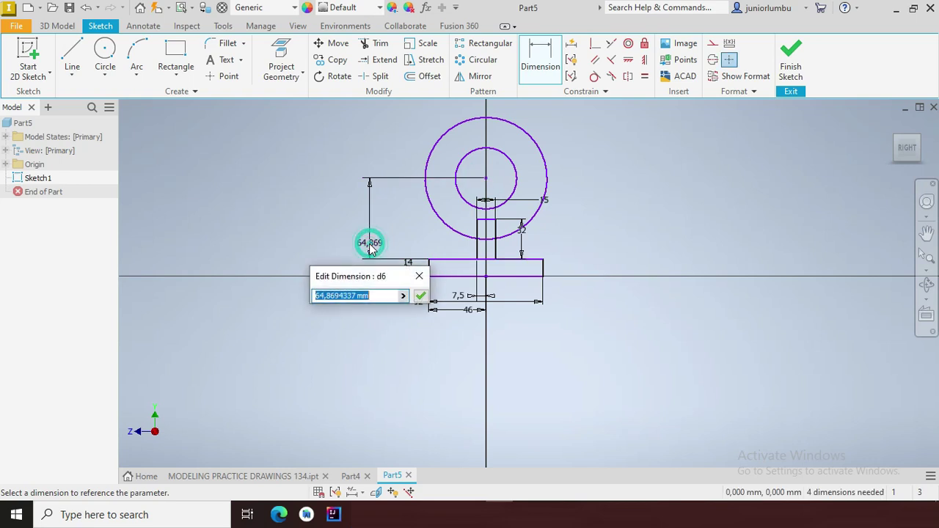
{"action": "type", "text": "58"}
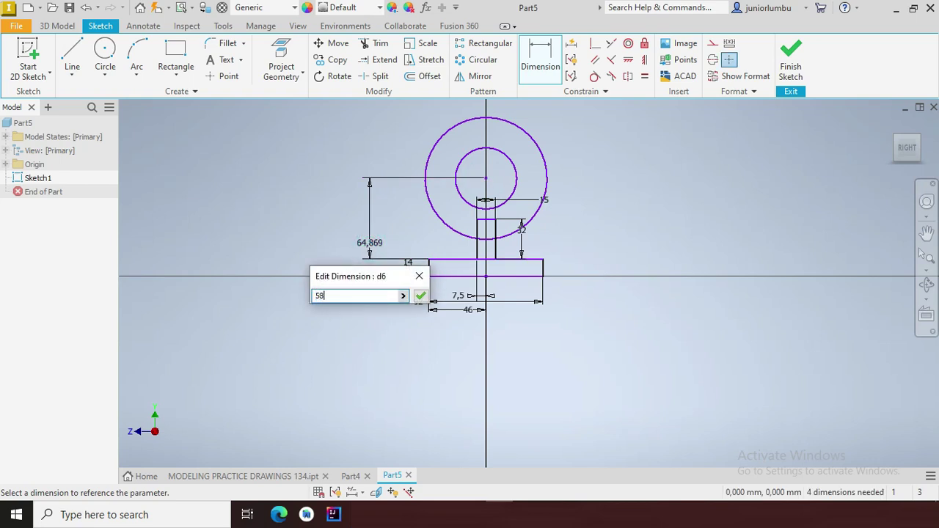
{"action": "key", "text": "Return"}
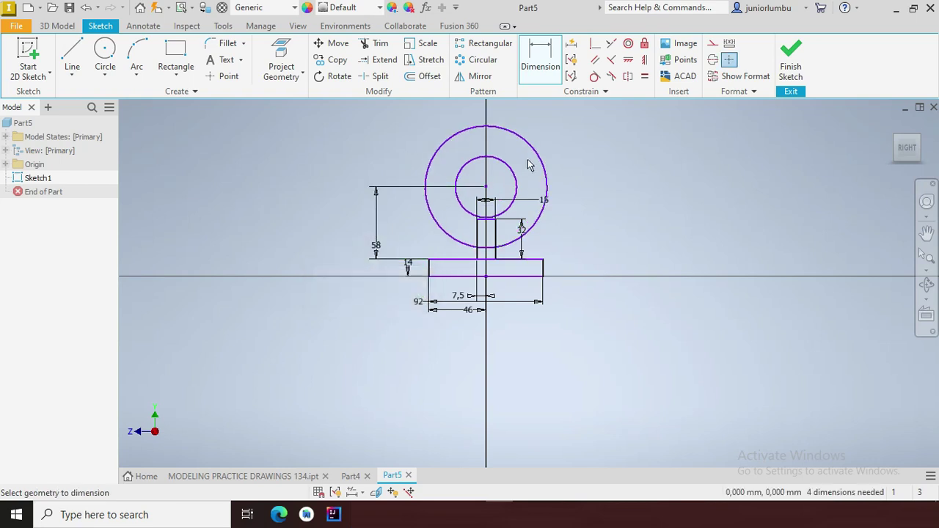
Set the outer circle diameter to 55 mm and the inner to 30 mm.
{"action": "left_click", "coordinate": [533, 151]}
{"action": "left_click", "coordinate": [635, 197]}
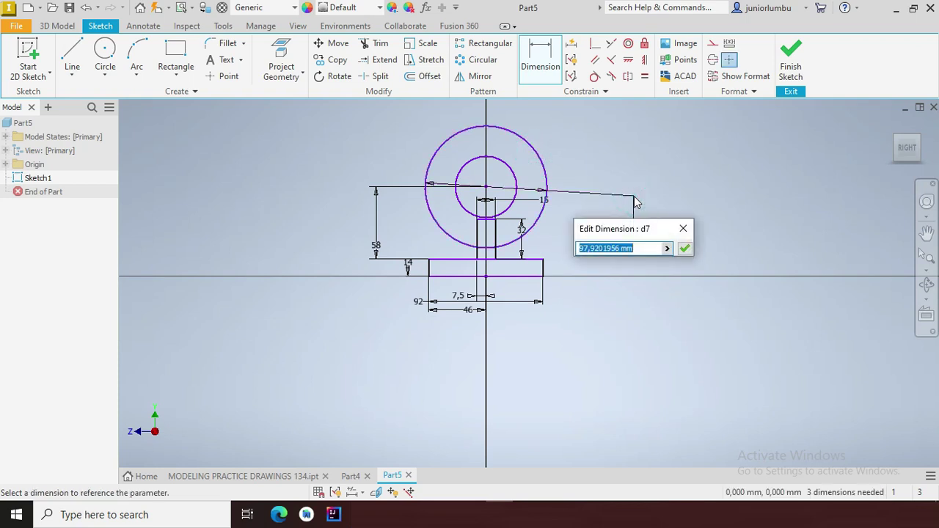
{"action": "type", "text": "55"}
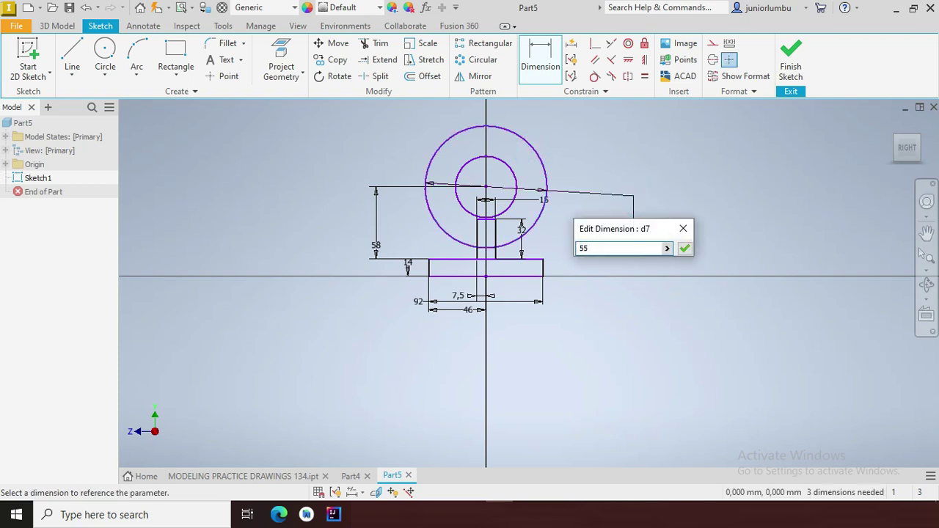
{"action": "key", "text": "Return"}
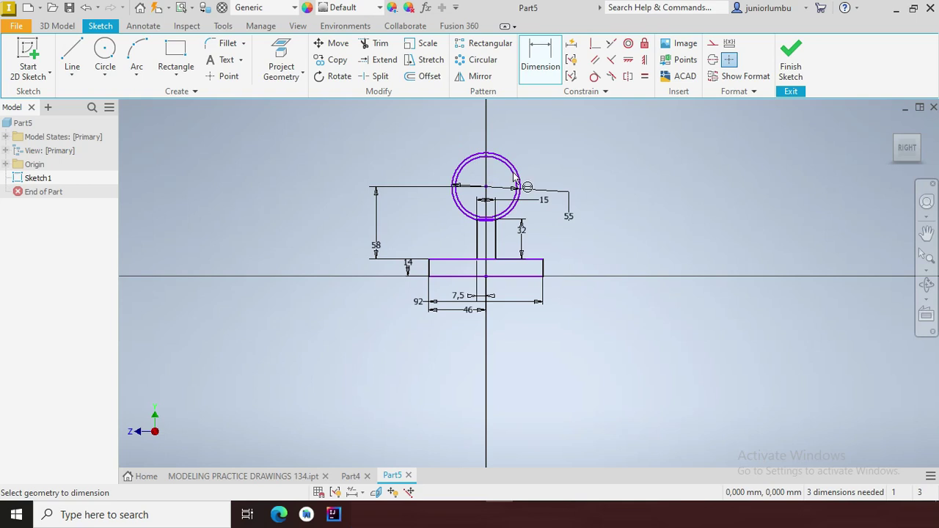
{"action": "scroll", "coordinate": [514, 177], "scroll_direction": "up", "scroll_amount": 5}
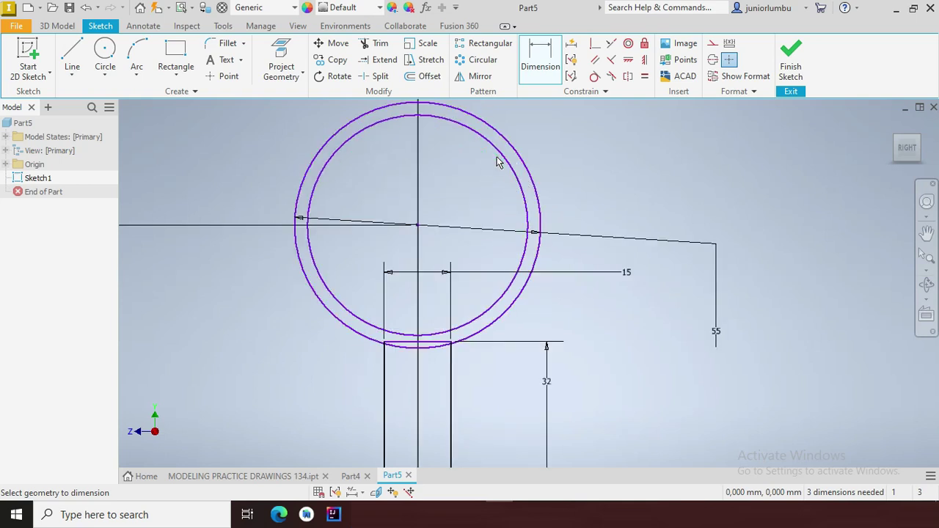
{"action": "left_click", "coordinate": [497, 155]}
{"action": "left_click", "coordinate": [620, 184]}
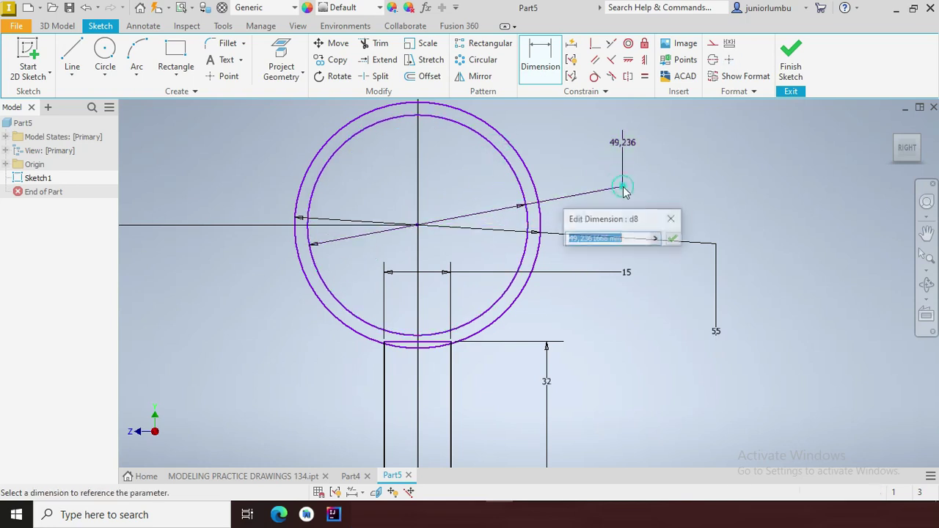
{"action": "type", "text": "3"}
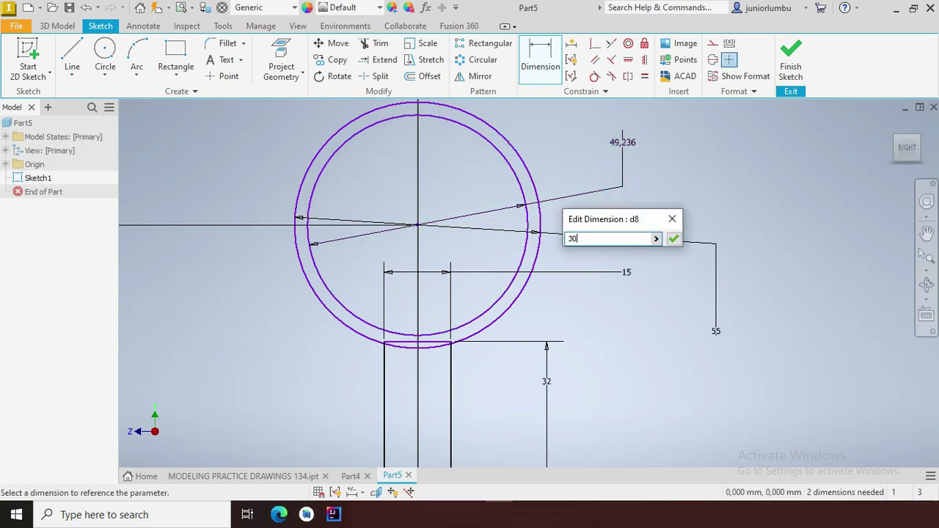
{"action": "type", "text": "0"}
{"action": "key", "text": "Return"}
{"action": "scroll", "coordinate": [670, 201], "scroll_direction": "down", "scroll_amount": 5}
{"action": "scroll", "coordinate": [692, 190], "scroll_direction": "up", "scroll_amount": 2}
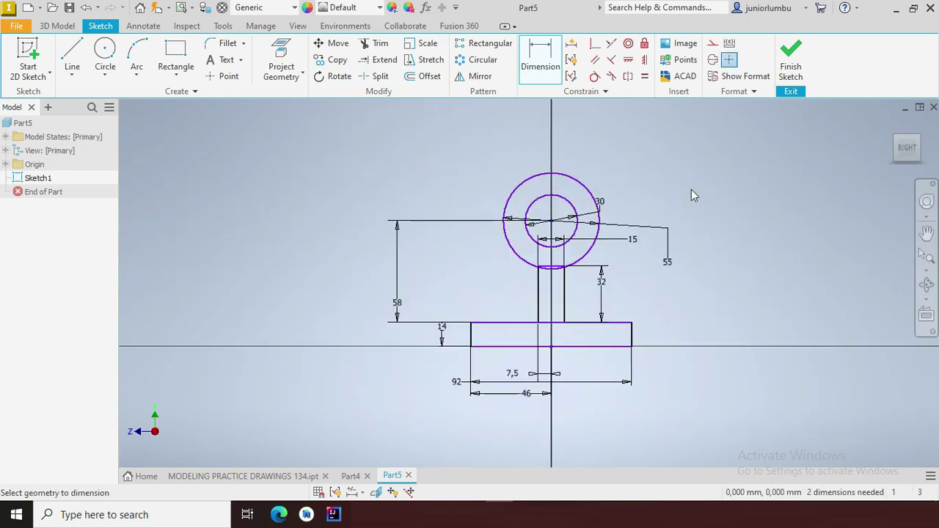
Draw a rectangle from the base's top-left corner up to the circle-centre height, then start Extrude.
{"action": "left_click", "coordinate": [176, 52]}
{"action": "left_click", "coordinate": [470, 322]}
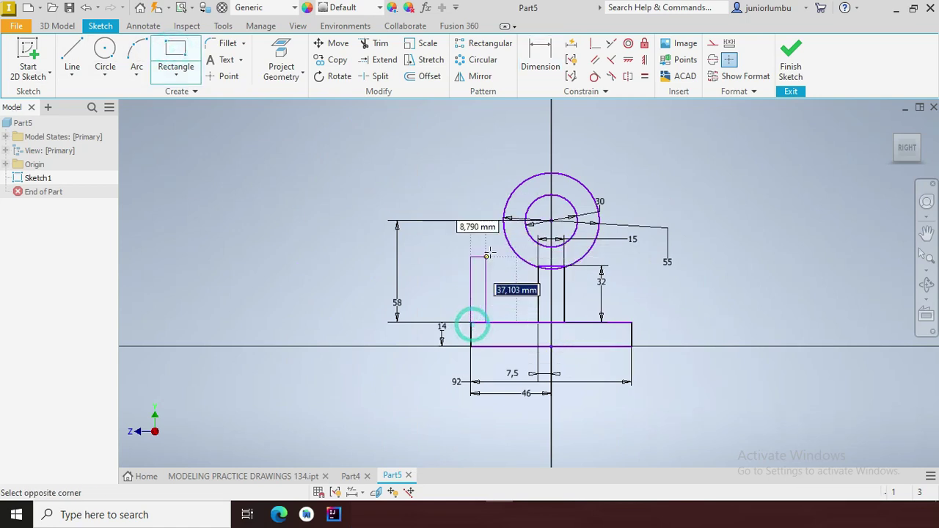
{"action": "left_click", "coordinate": [631, 220]}
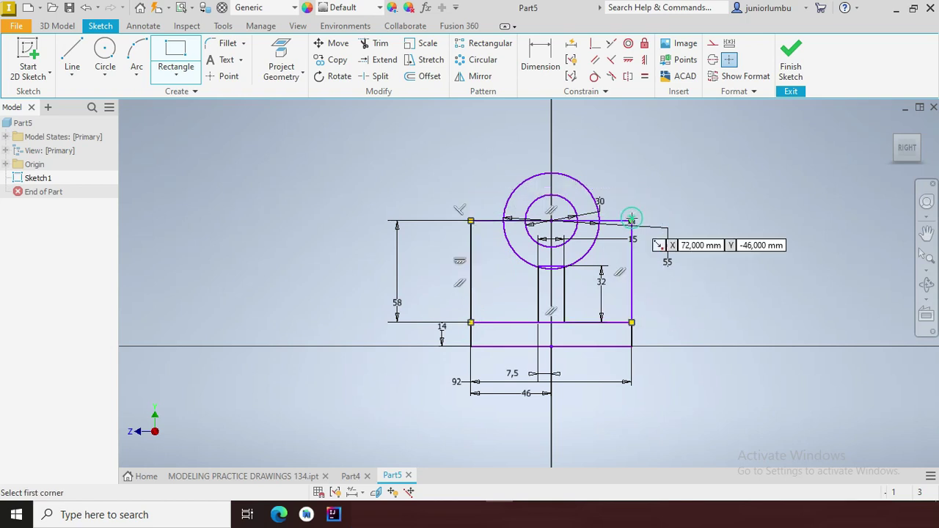
{"action": "left_click", "coordinate": [540, 58]}
{"action": "left_click", "coordinate": [471, 258]}
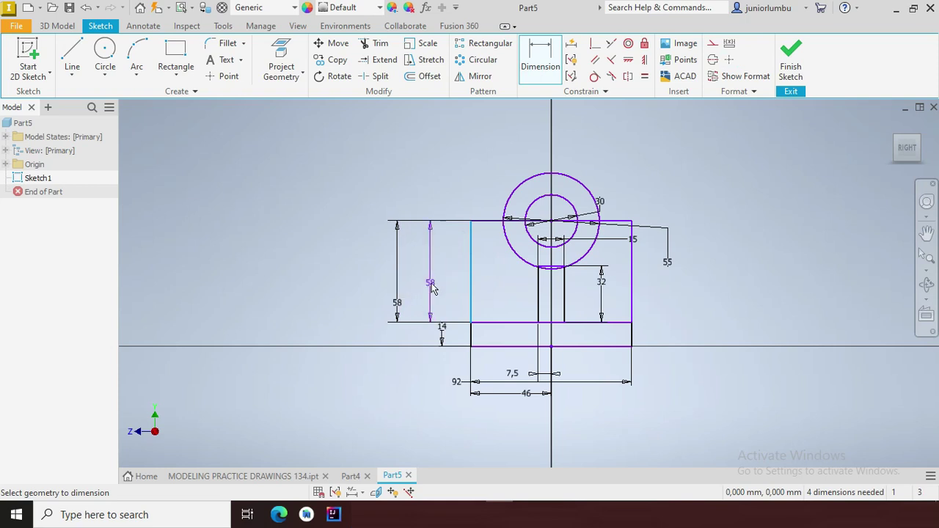
{"action": "key", "text": "Escape"}
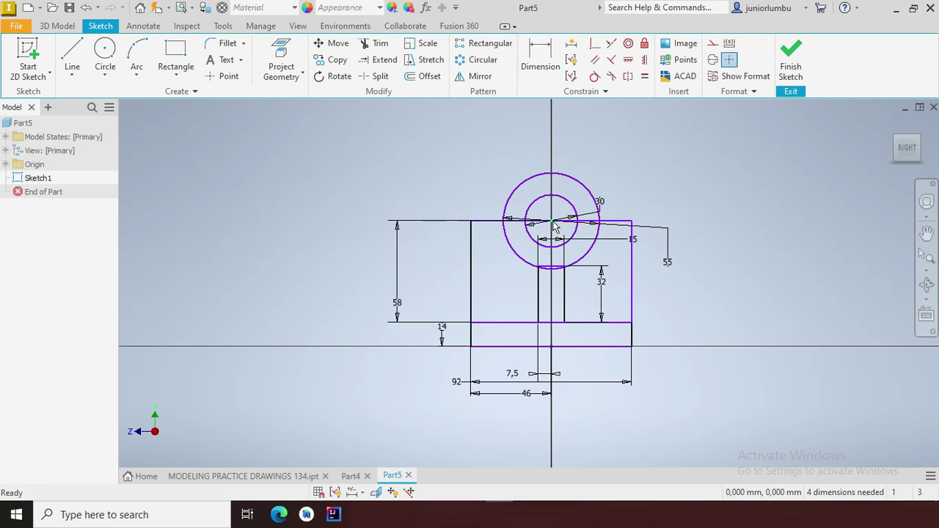
{"action": "scroll", "coordinate": [528, 257], "scroll_direction": "up", "scroll_amount": 1}
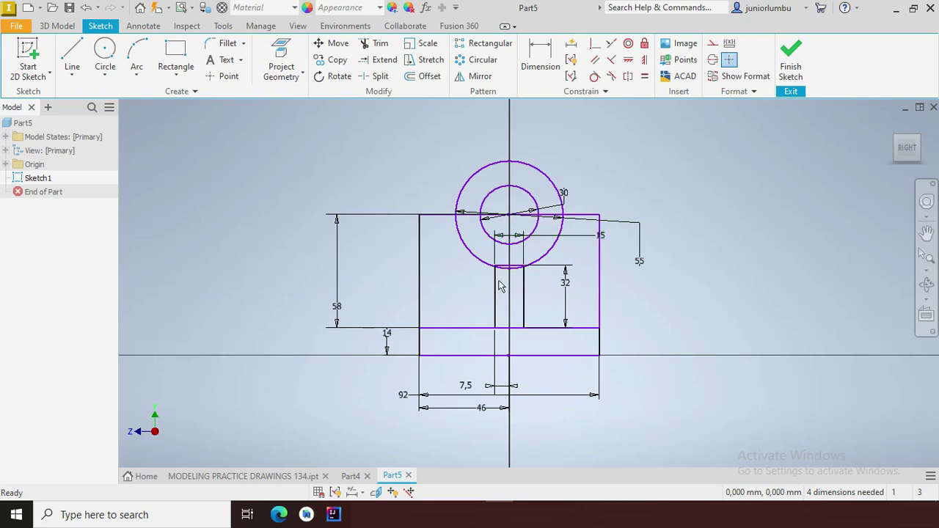
{"action": "left_click", "coordinate": [57, 26]}
{"action": "left_click", "coordinate": [72, 55]}
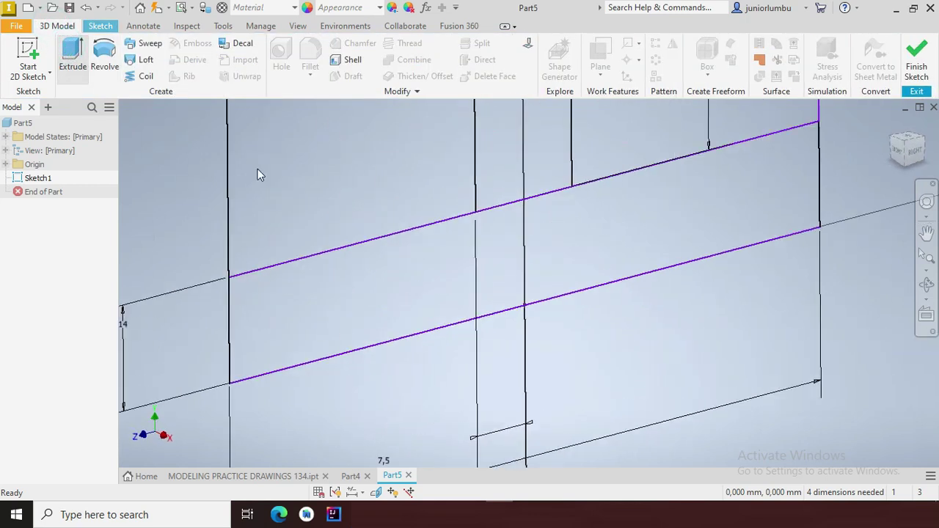
Extrude the base plate strip 142 mm symmetrically about the sketch plane.
{"action": "scroll", "coordinate": [450, 223], "scroll_direction": "up", "scroll_amount": 5}
{"action": "left_click", "coordinate": [516, 181]}
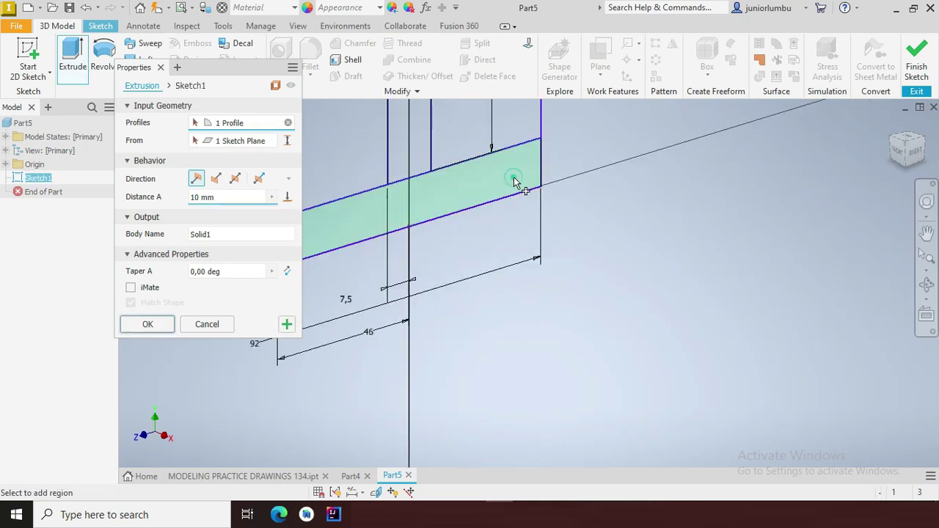
{"action": "left_click", "coordinate": [208, 198]}
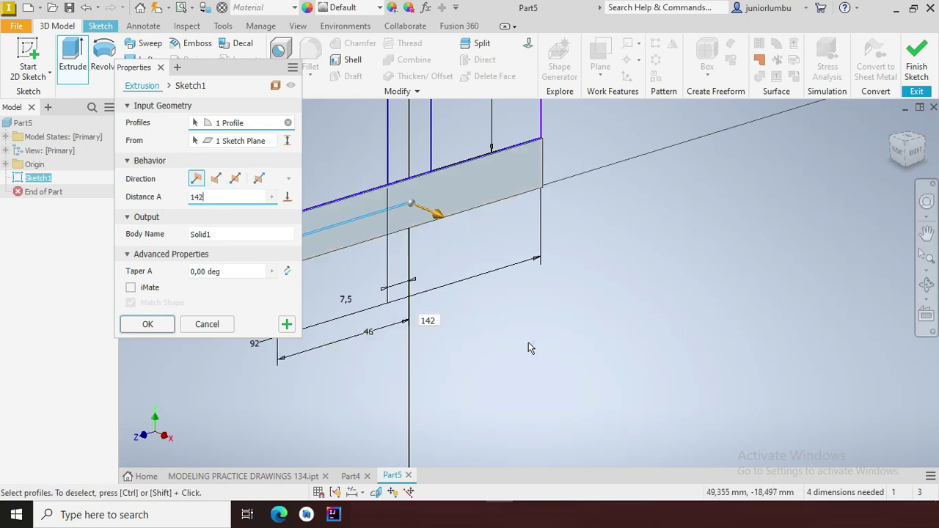
{"action": "scroll", "coordinate": [584, 326], "scroll_direction": "up", "scroll_amount": 5}
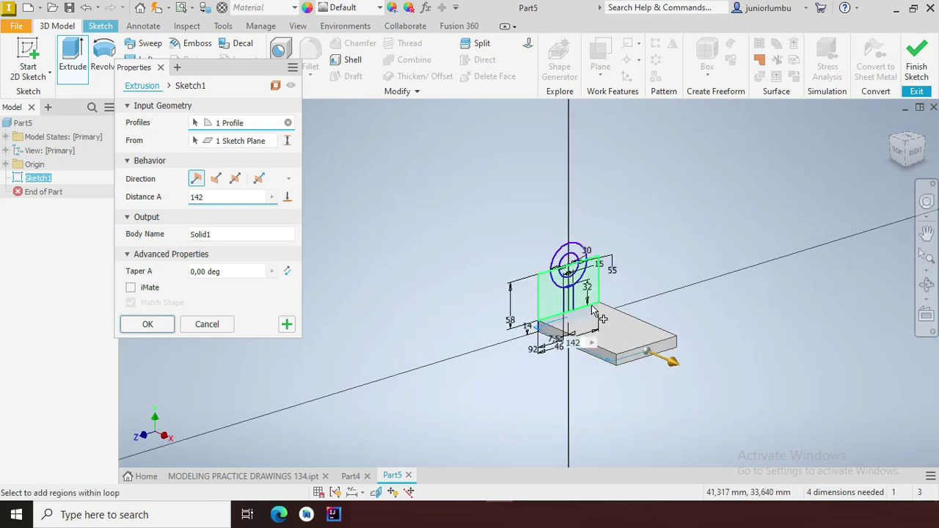
{"action": "scroll", "coordinate": [665, 343], "scroll_direction": "down", "scroll_amount": 4}
{"action": "scroll", "coordinate": [467, 289], "scroll_direction": "down", "scroll_amount": 3}
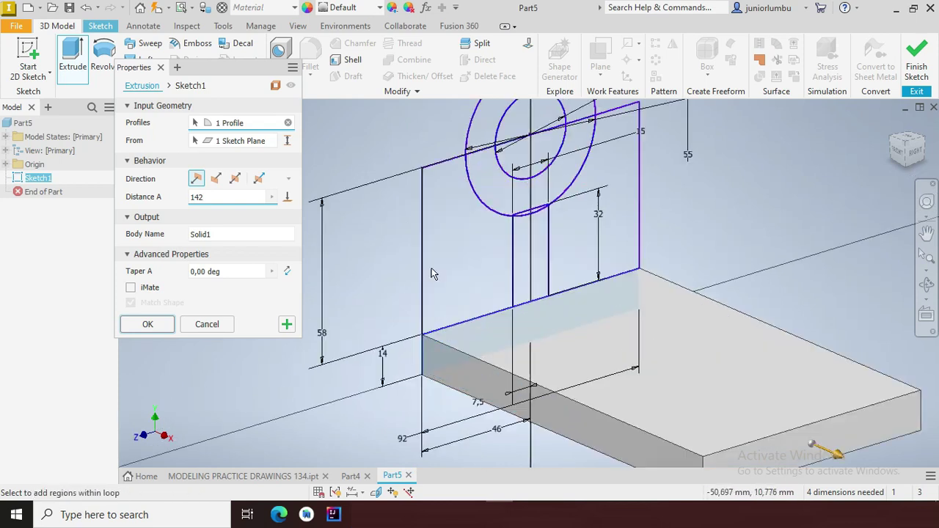
{"action": "scroll", "coordinate": [439, 294], "scroll_direction": "up", "scroll_amount": 2}
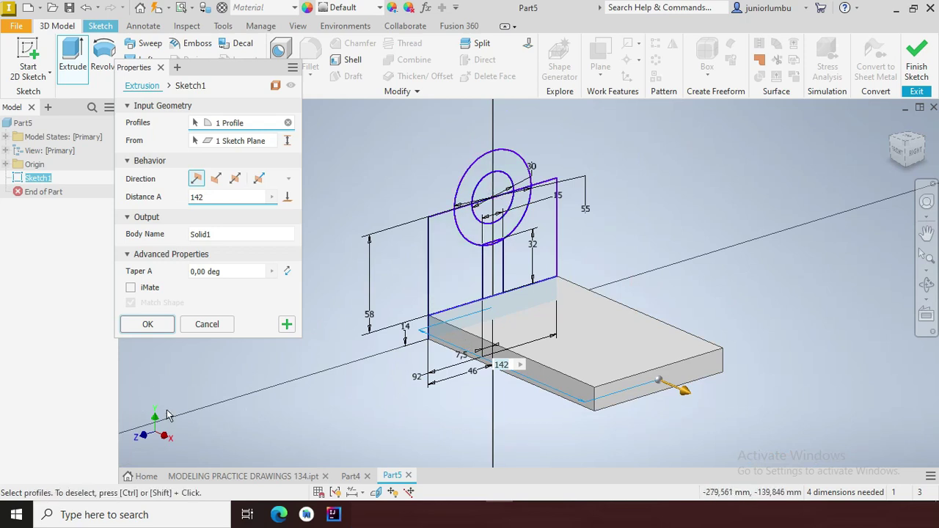
{"action": "left_click", "coordinate": [236, 180]}
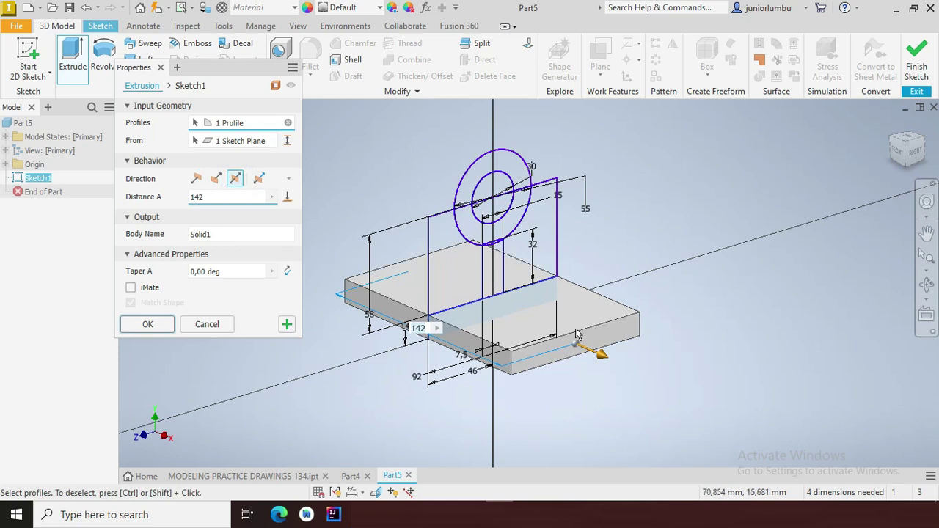
{"action": "left_click", "coordinate": [287, 325]}
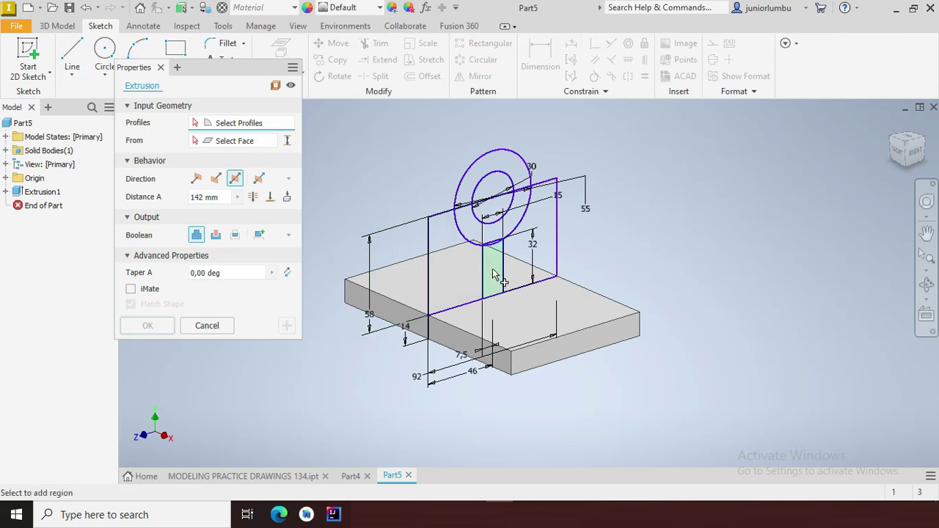
Extrude the upright strip region 97 mm into a block on the base plate.
{"action": "scroll", "coordinate": [494, 276], "scroll_direction": "up", "scroll_amount": 3}
{"action": "left_click", "coordinate": [499, 218]}
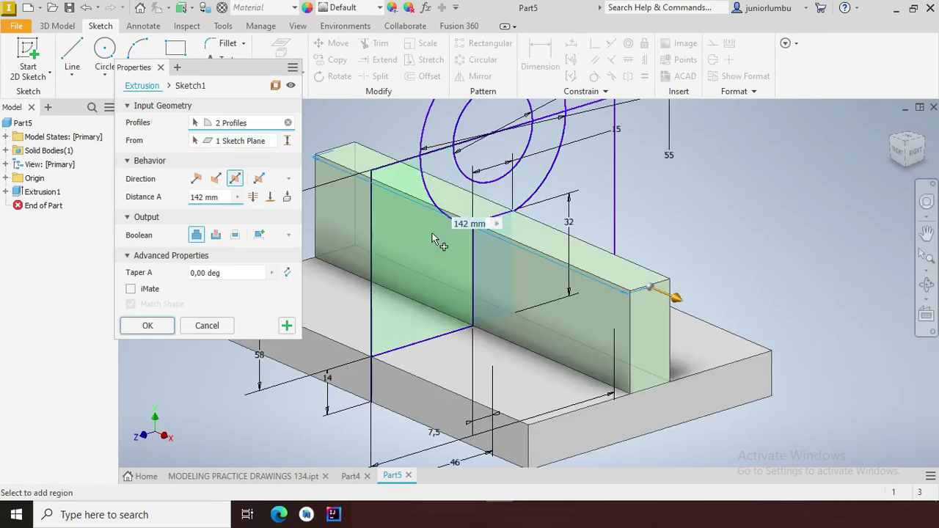
{"action": "scroll", "coordinate": [440, 235], "scroll_direction": "down", "scroll_amount": 3}
{"action": "left_click", "coordinate": [227, 197]}
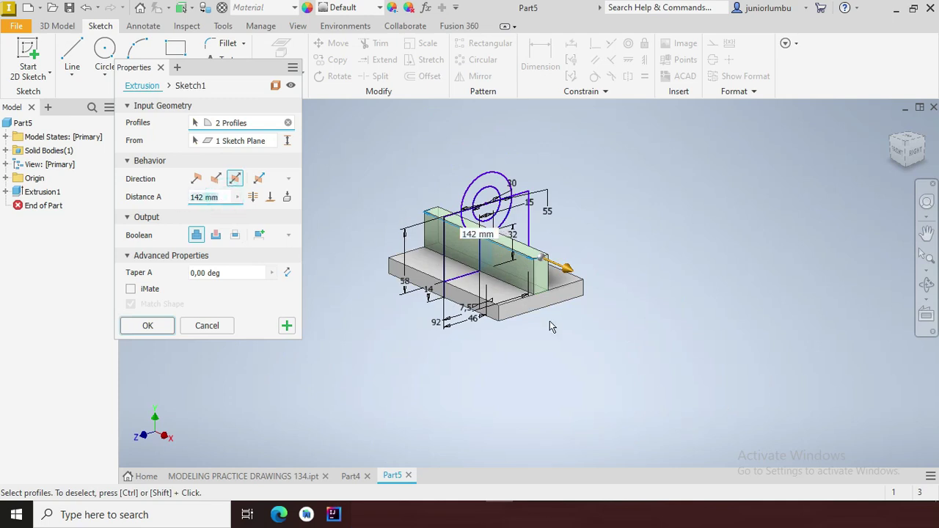
{"action": "type", "text": "97"}
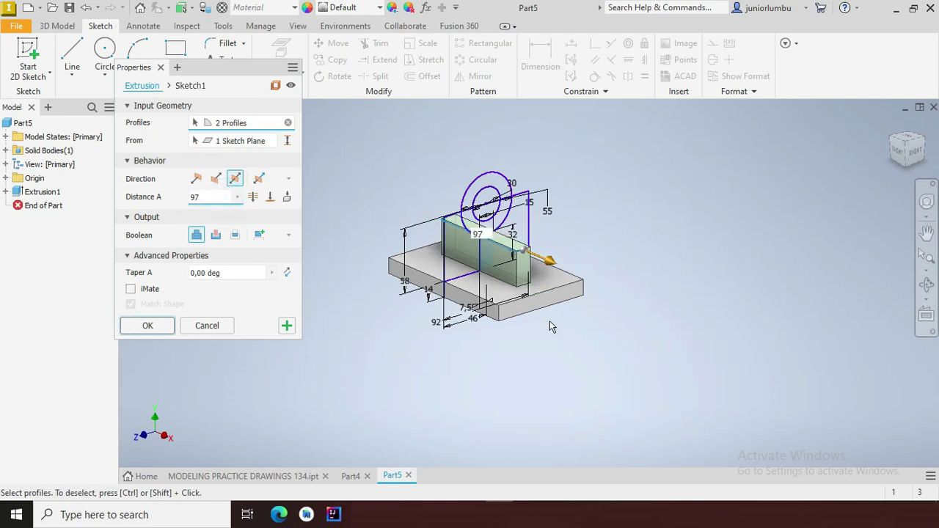
{"action": "scroll", "coordinate": [514, 220], "scroll_direction": "up", "scroll_amount": 3}
{"action": "scroll", "coordinate": [513, 221], "scroll_direction": "down", "scroll_amount": 2}
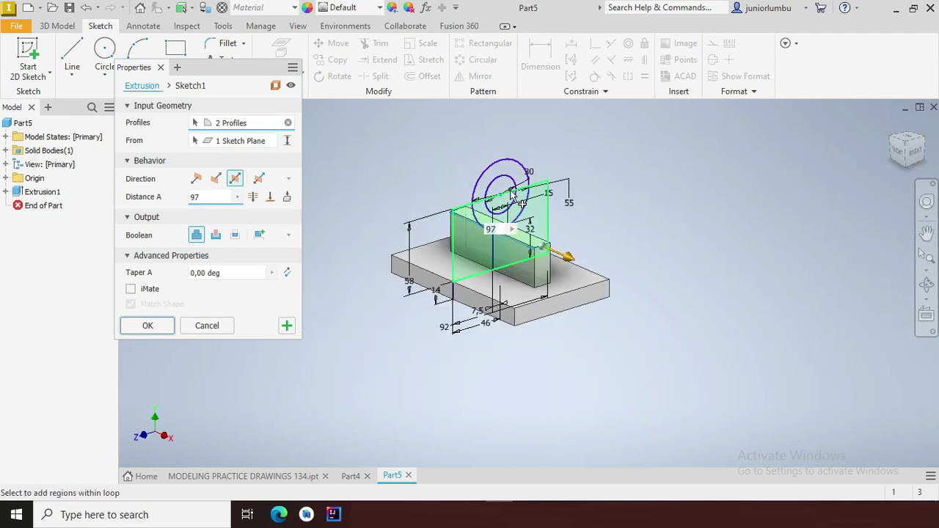
{"action": "scroll", "coordinate": [512, 191], "scroll_direction": "up", "scroll_amount": 2}
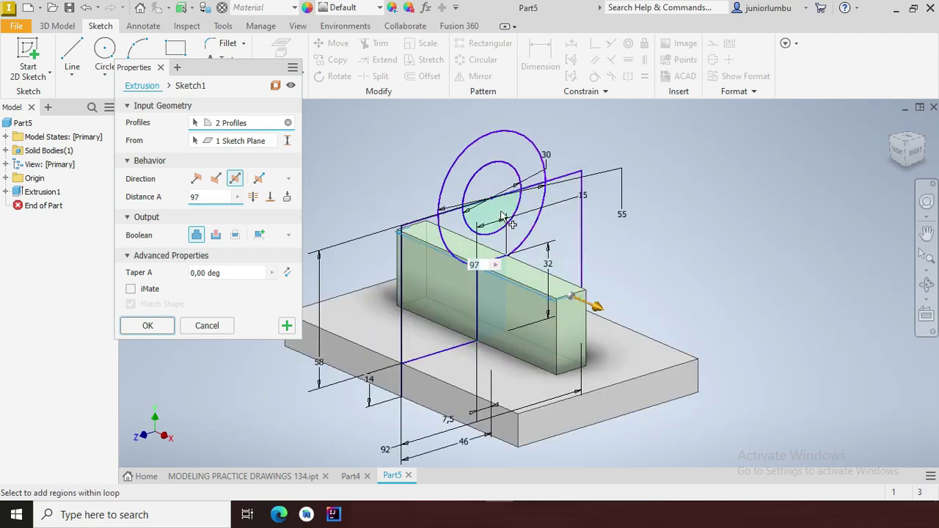
{"action": "left_click", "coordinate": [286, 328]}
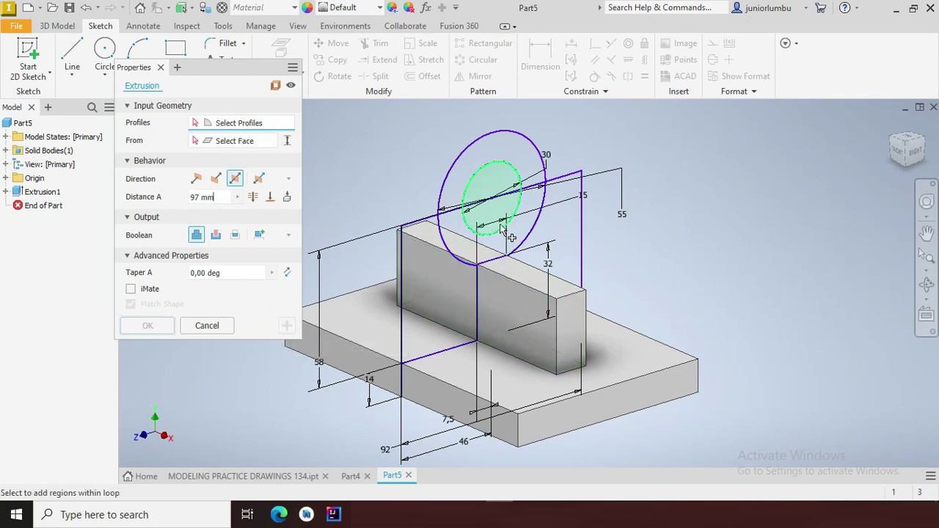
Extrude the upright plate outline 15 mm thick.
{"action": "left_click", "coordinate": [576, 178]}
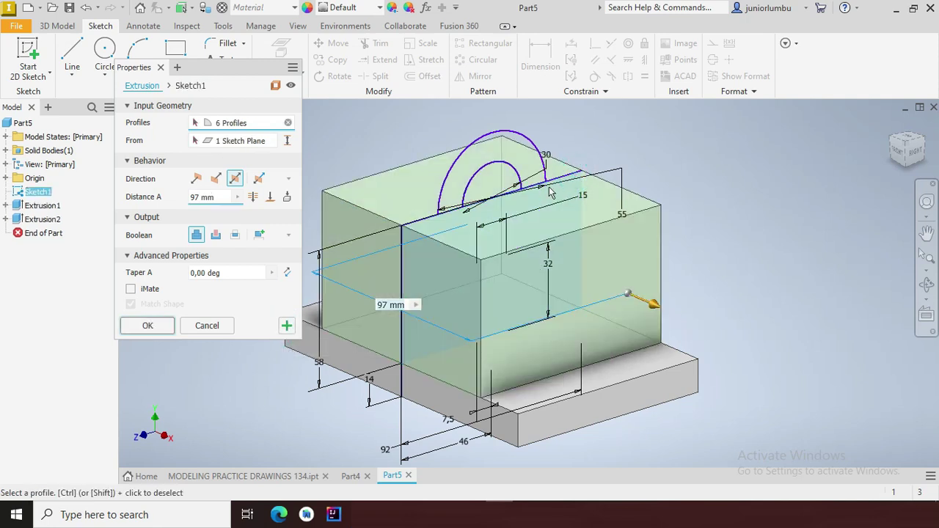
{"action": "left_click", "coordinate": [220, 198]}
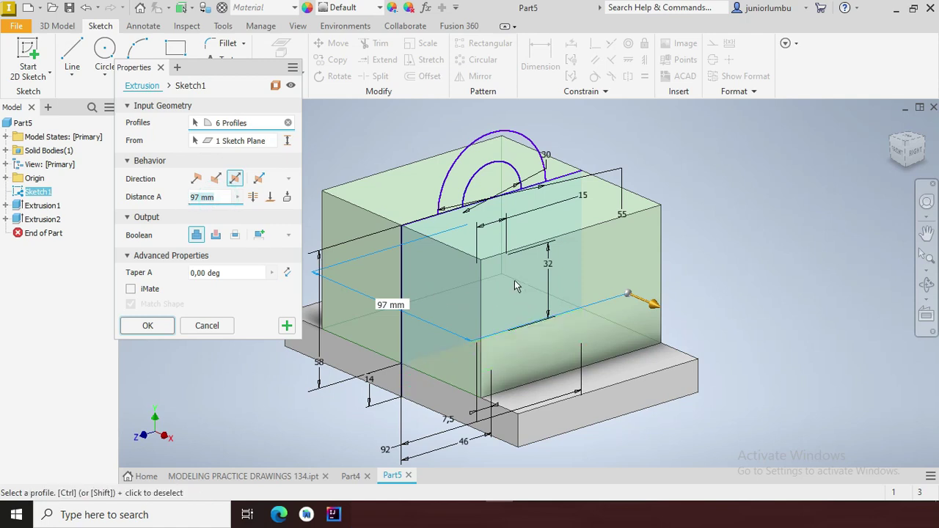
{"action": "type", "text": "15"}
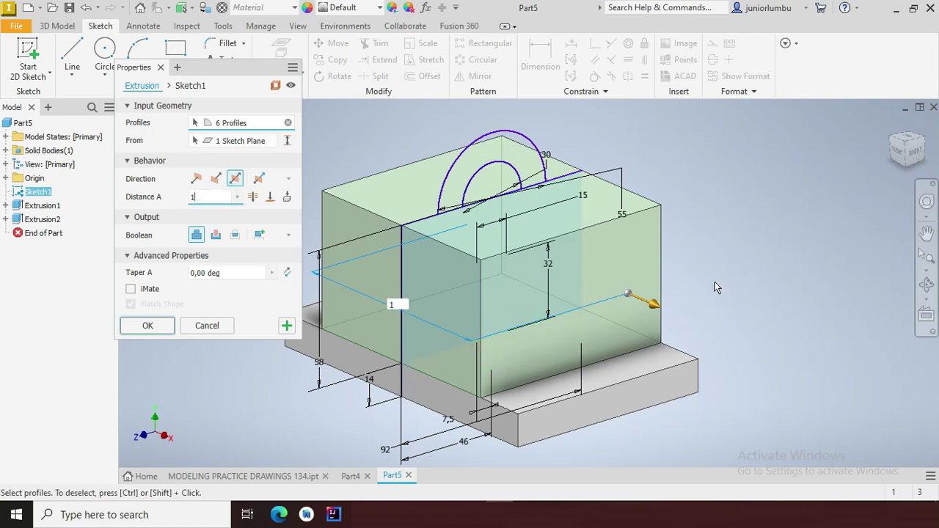
{"action": "scroll", "coordinate": [682, 212], "scroll_direction": "down", "scroll_amount": 3}
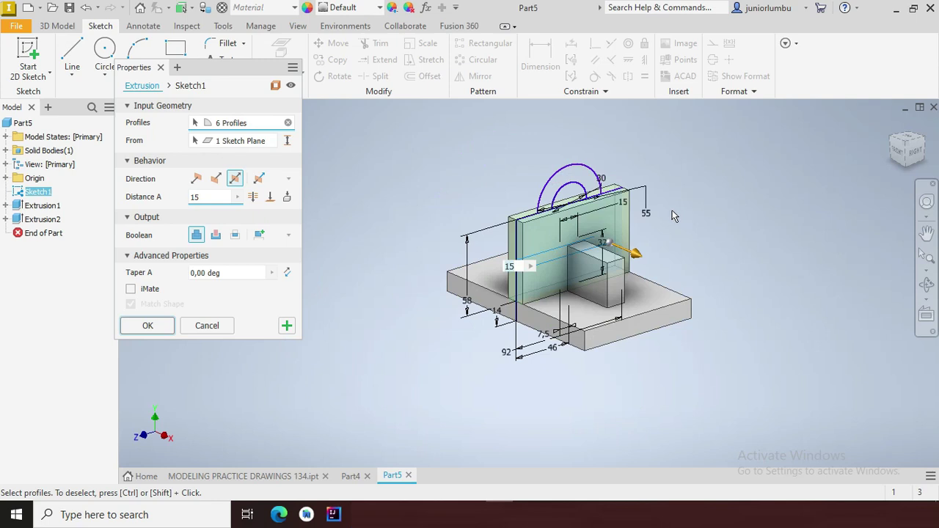
{"action": "scroll", "coordinate": [650, 170], "scroll_direction": "up", "scroll_amount": 4}
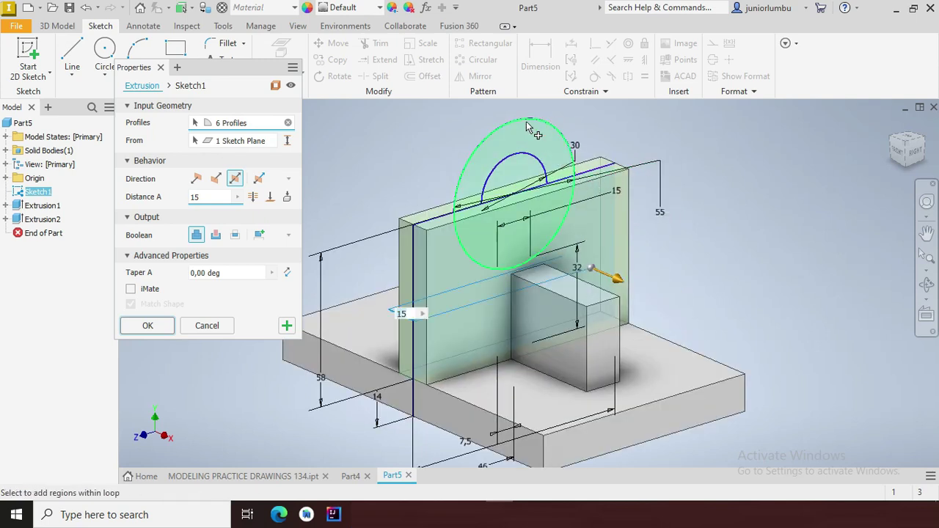
{"action": "left_click", "coordinate": [287, 327]}
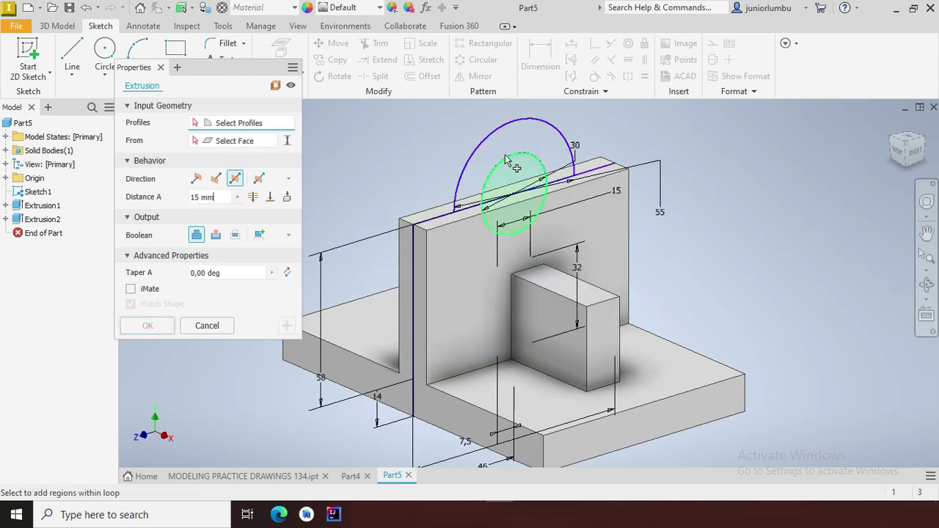
Extrude the large circle 45 mm into a cylinder boss.
{"action": "left_click", "coordinate": [552, 129]}
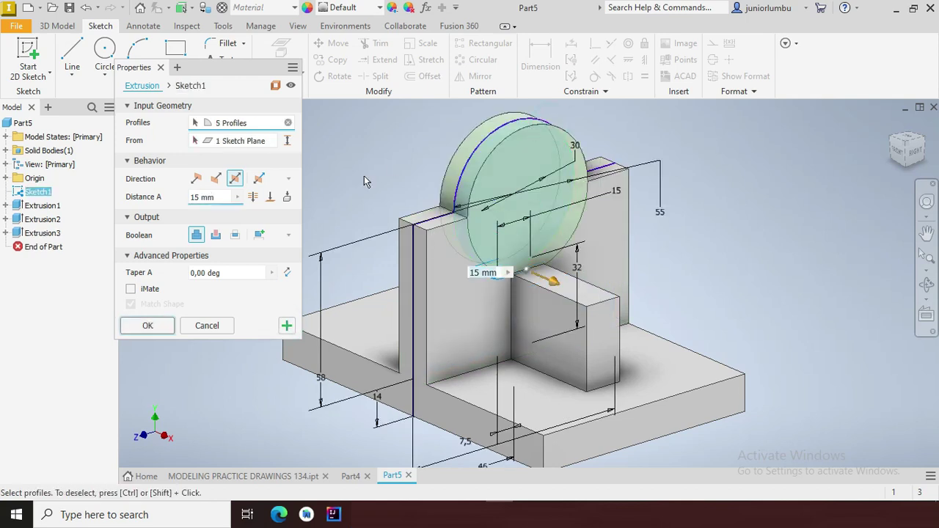
{"action": "left_click", "coordinate": [218, 197]}
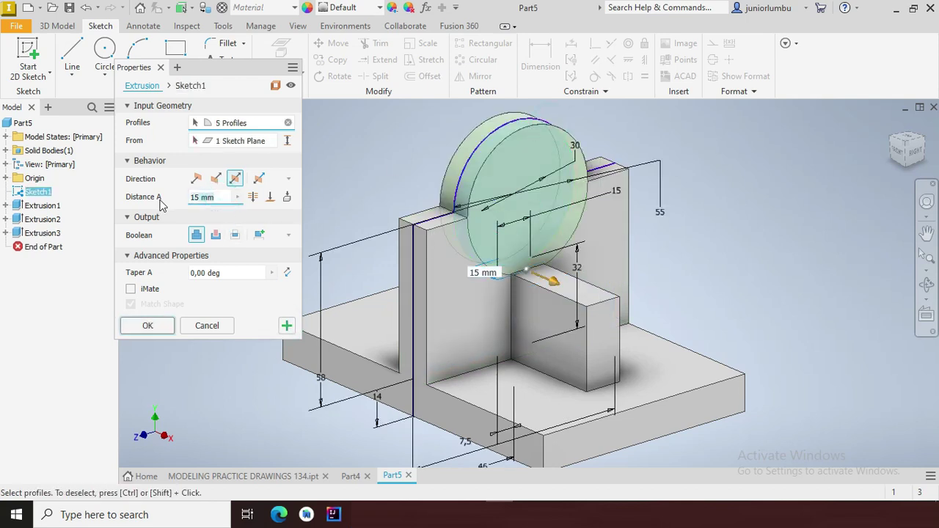
{"action": "type", "text": "45"}
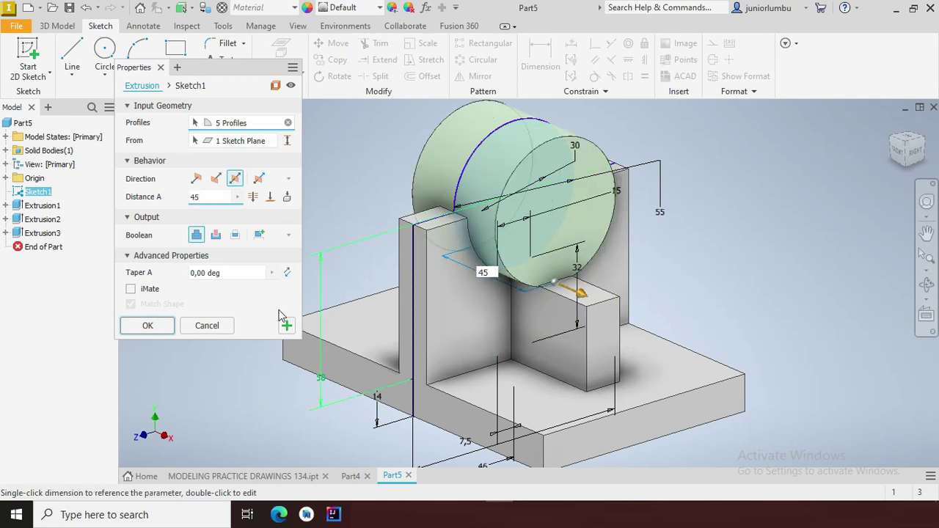
{"action": "left_click", "coordinate": [532, 180]}
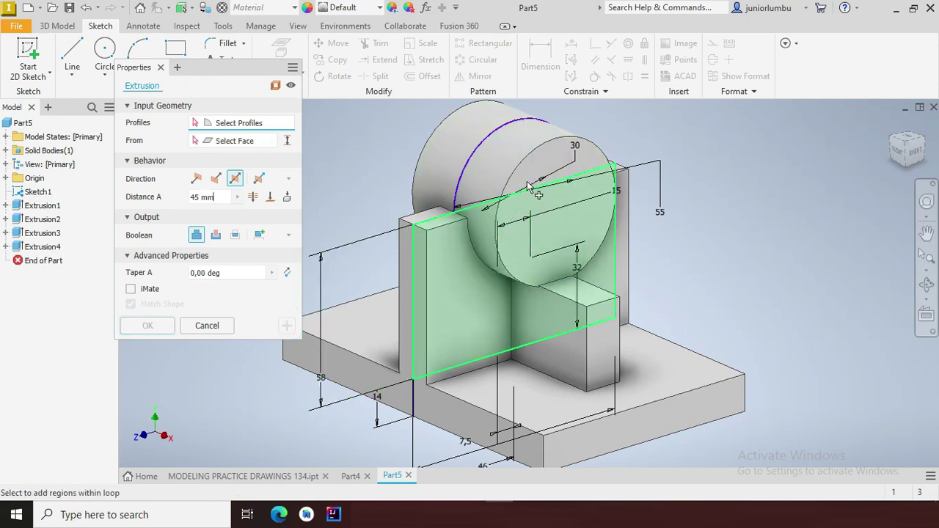
Cut the inner circle through the boss to bore it out.
{"action": "left_click", "coordinate": [530, 168]}
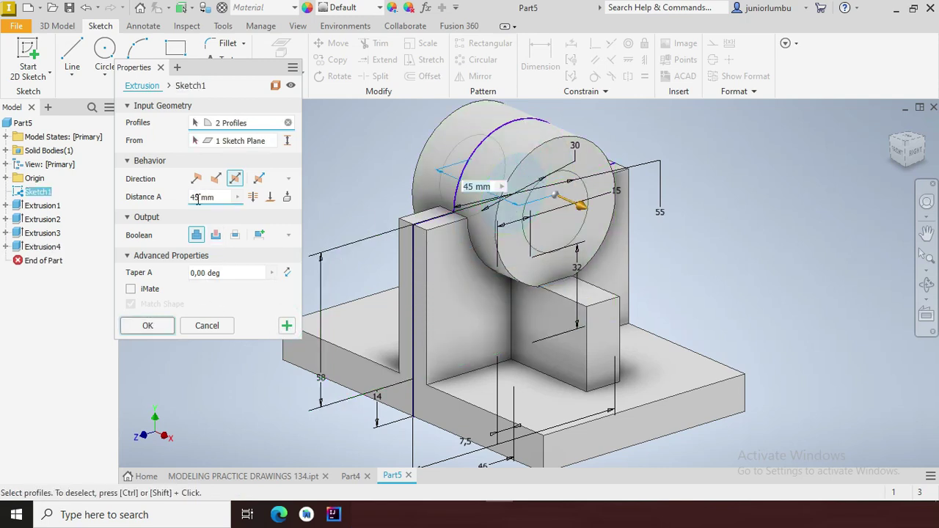
{"action": "left_click", "coordinate": [216, 235]}
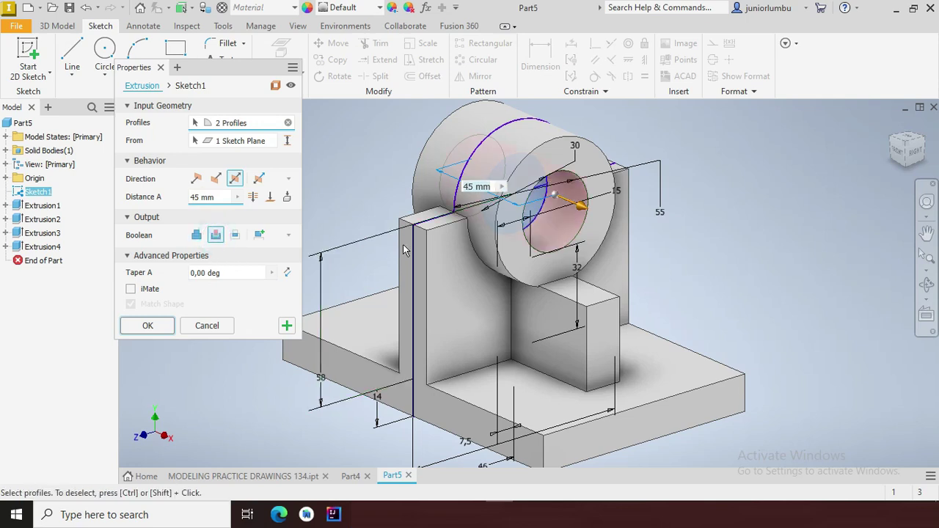
{"action": "scroll", "coordinate": [397, 243], "scroll_direction": "down", "scroll_amount": 3}
{"action": "mouse_move", "coordinate": [907, 151]}
{"action": "left_mouse_down"}
{"action": "mouse_move", "coordinate": [890, 147]}
{"action": "mouse_move", "coordinate": [897, 156]}
{"action": "left_mouse_up"}
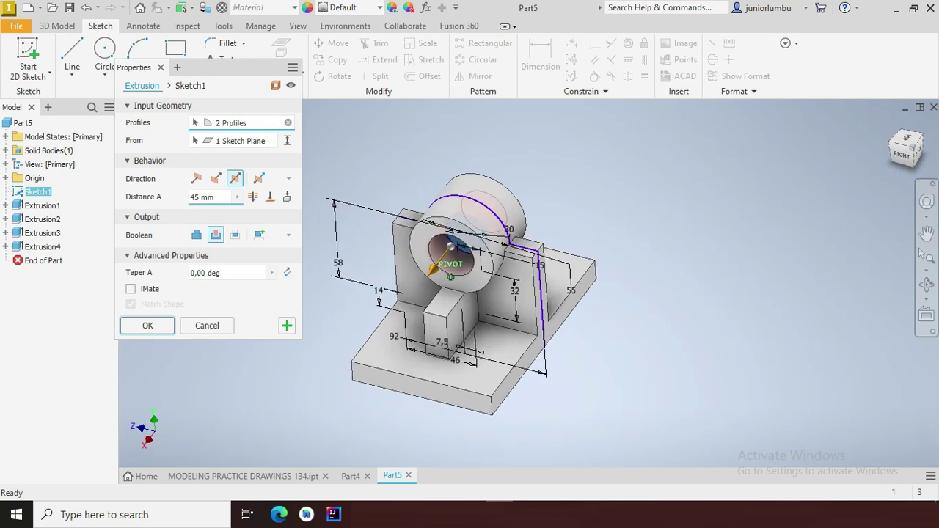
{"action": "left_click", "coordinate": [148, 326]}
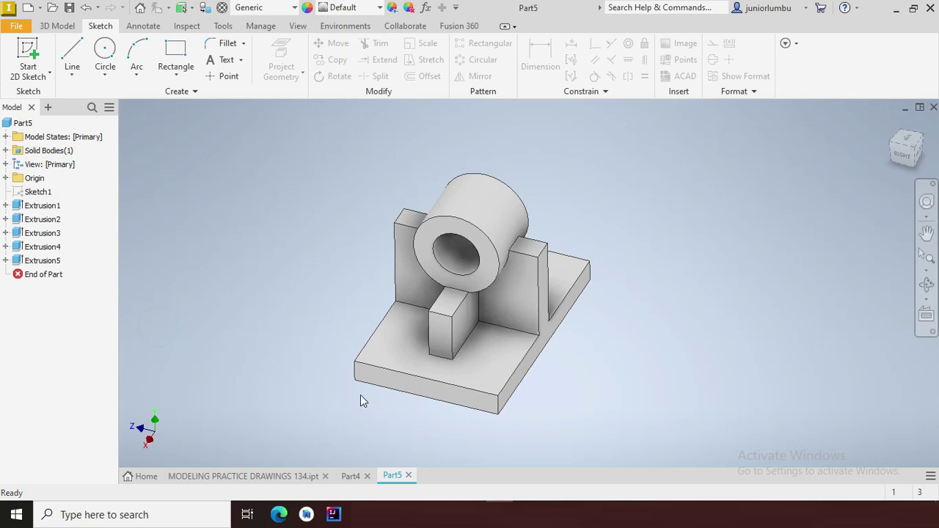
Round the four base plate corner edges with a 10 mm fillet.
{"action": "left_click", "coordinate": [356, 370]}
{"action": "left_click", "coordinate": [375, 359]}
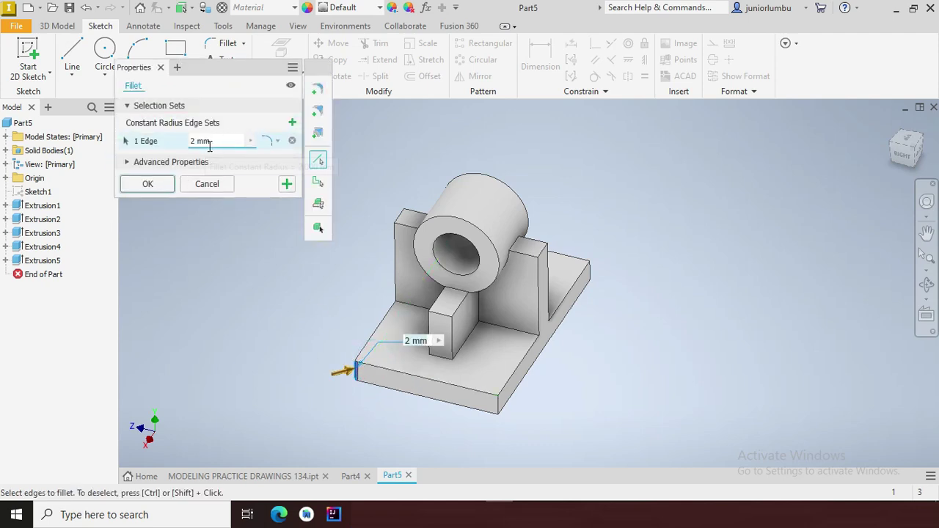
{"action": "type", "text": "10"}
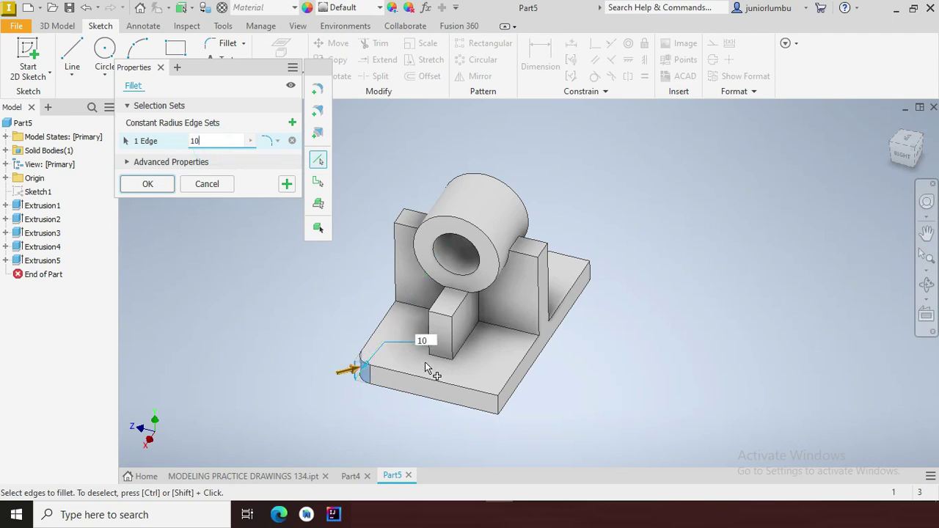
{"action": "left_click", "coordinate": [503, 401]}
{"action": "left_click", "coordinate": [589, 267]}
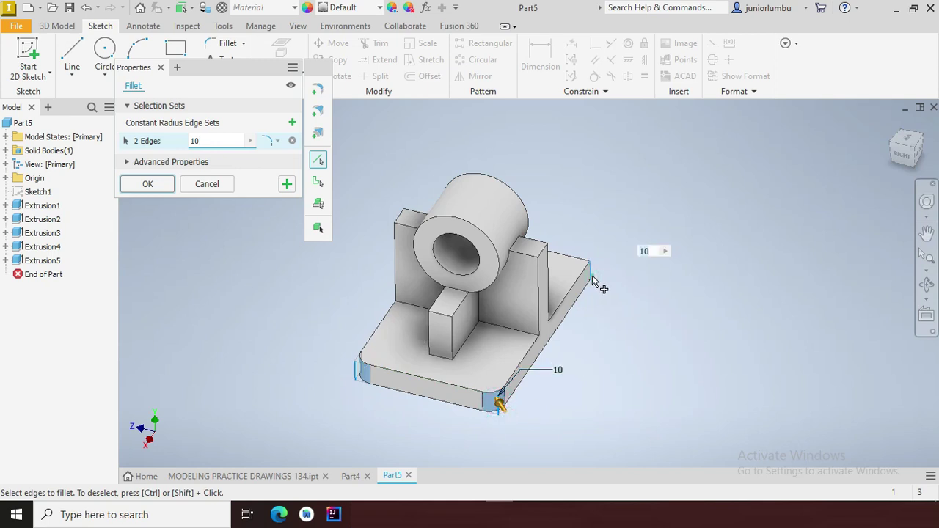
{"action": "left_click_drag", "start_coordinate": [916, 167], "coordinate": [453, 156]}
{"action": "left_click_drag", "start_coordinate": [907, 150], "coordinate": [594, 110]}
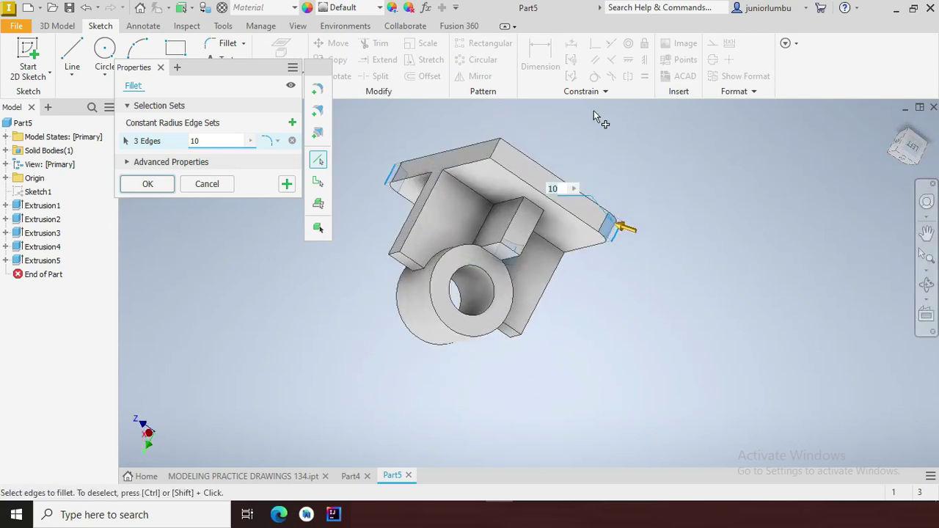
{"action": "left_click", "coordinate": [498, 151]}
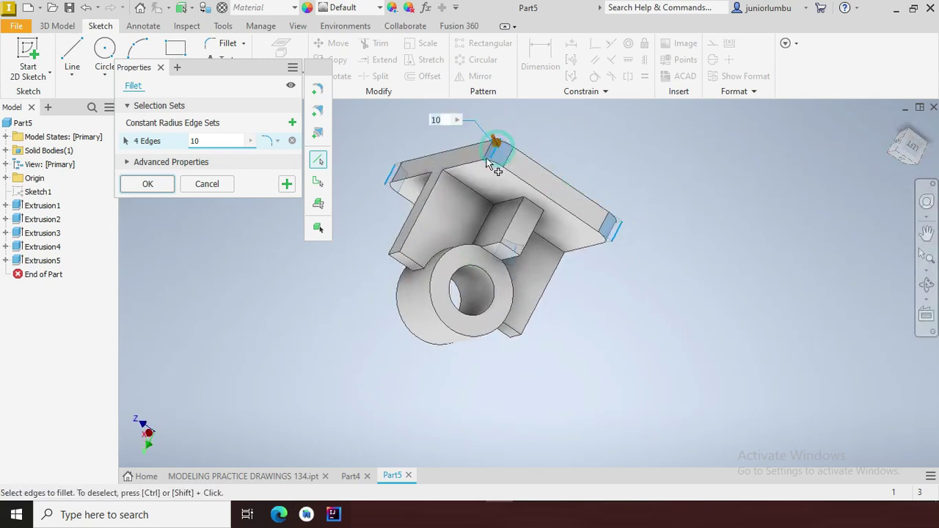
{"action": "left_click", "coordinate": [151, 185]}
Turn to a right-front oblique view and select the right upright's top face.
{"action": "left_click", "coordinate": [904, 163]}
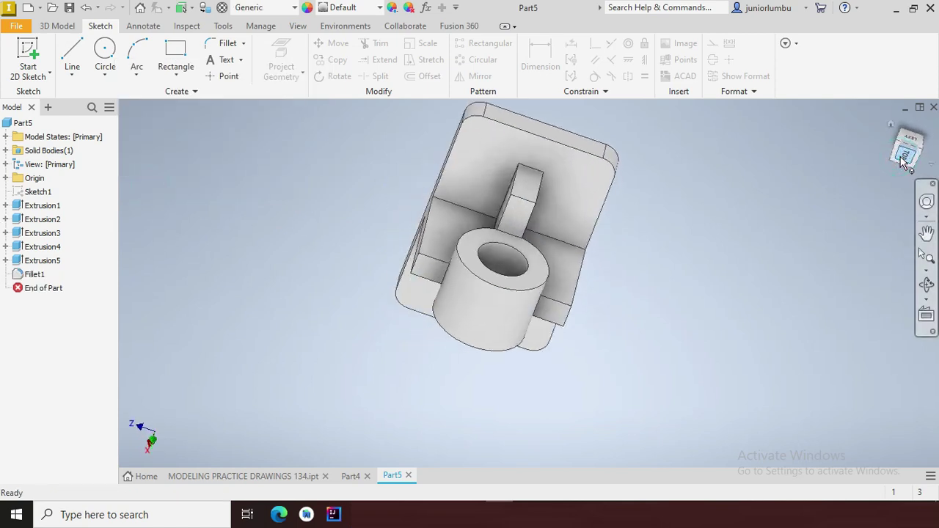
{"action": "mouse_move", "coordinate": [905, 153]}
{"action": "left_mouse_down"}
{"action": "mouse_move", "coordinate": [870, 132]}
{"action": "mouse_move", "coordinate": [899, 150]}
{"action": "left_mouse_up"}
{"action": "left_click", "coordinate": [903, 166]}
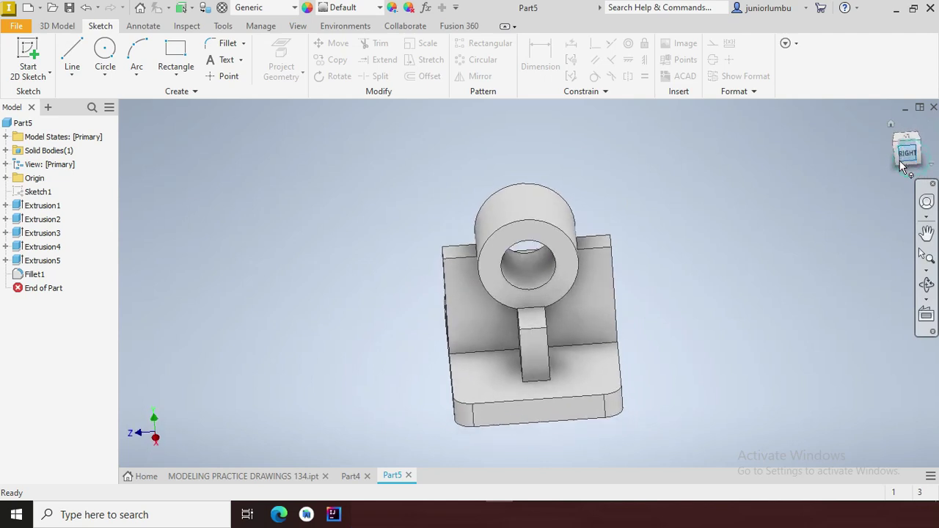
{"action": "left_click", "coordinate": [912, 160]}
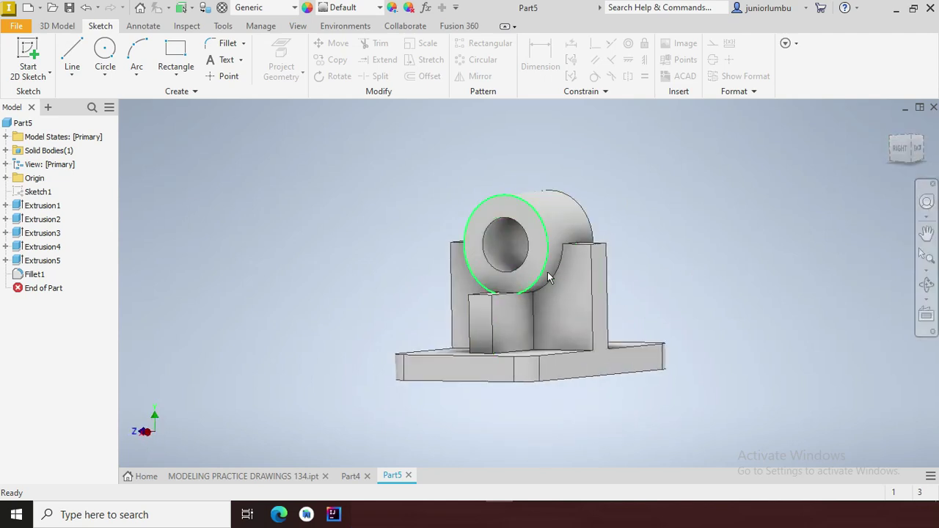
{"action": "left_click", "coordinate": [600, 243]}
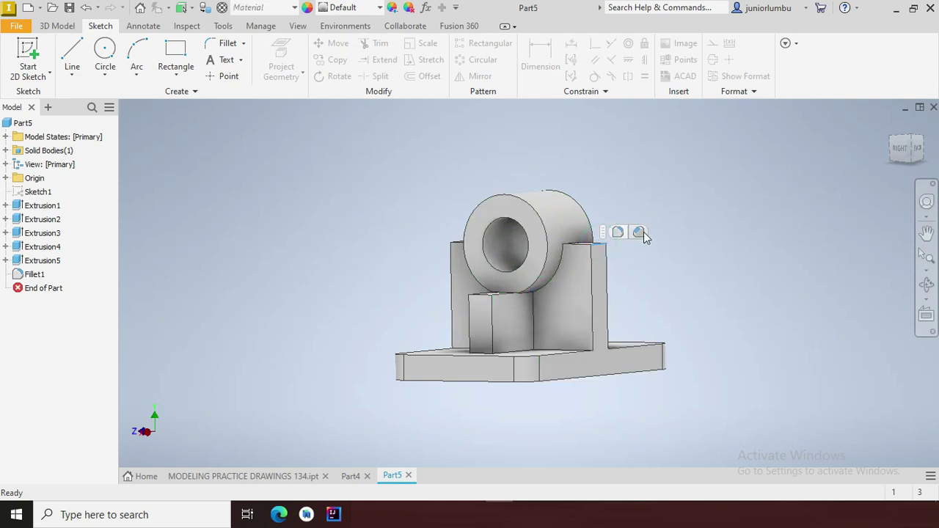
Chamfer the vertical edges of both uprights with two distances, 36 and 18.5 mm.
{"action": "left_click", "coordinate": [639, 232]}
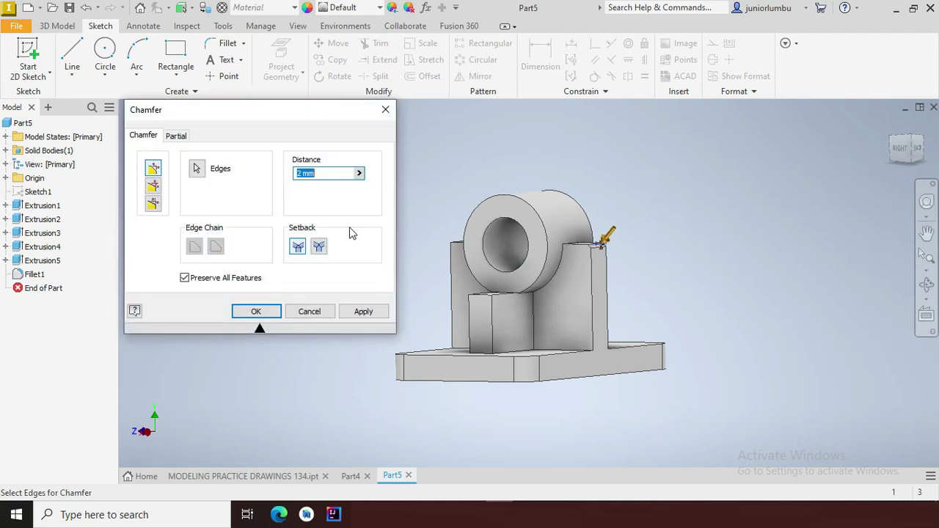
{"action": "left_click", "coordinate": [153, 204]}
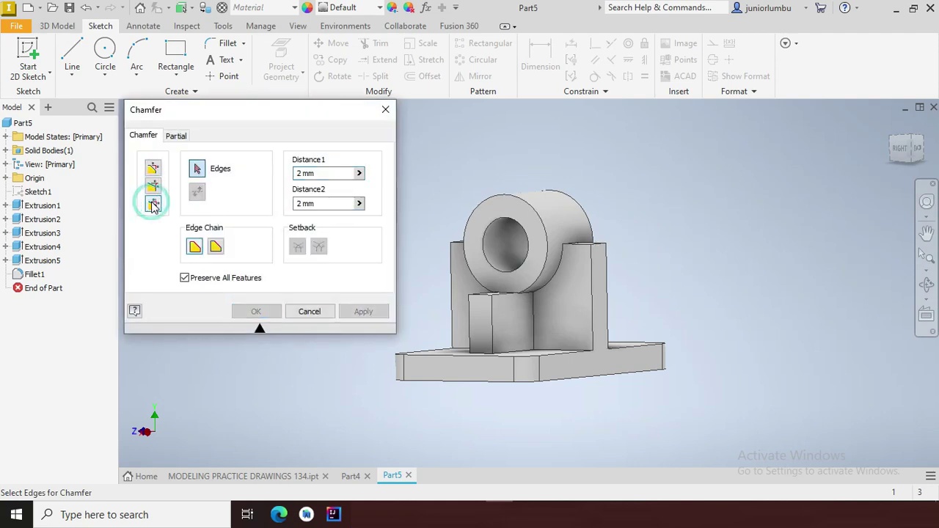
{"action": "left_click", "coordinate": [327, 205]}
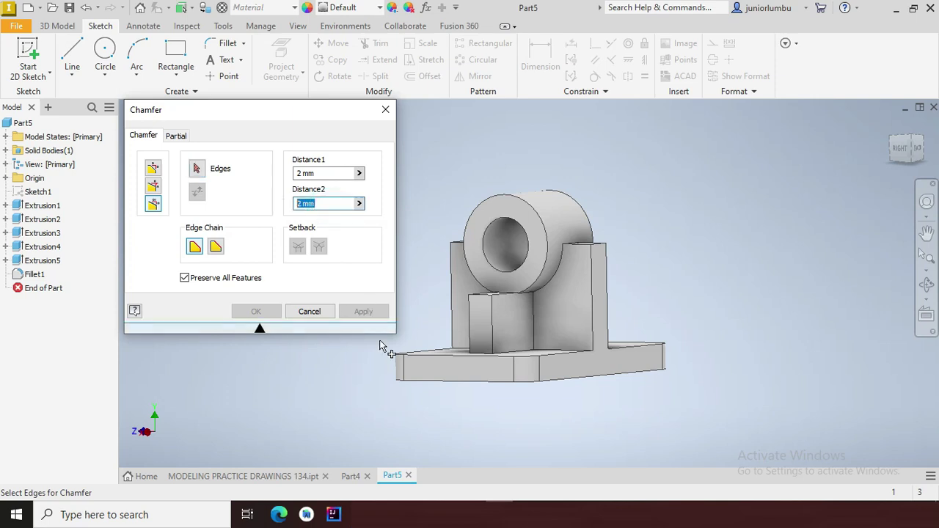
{"action": "type", "text": "18.5"}
{"action": "left_click", "coordinate": [602, 250]}
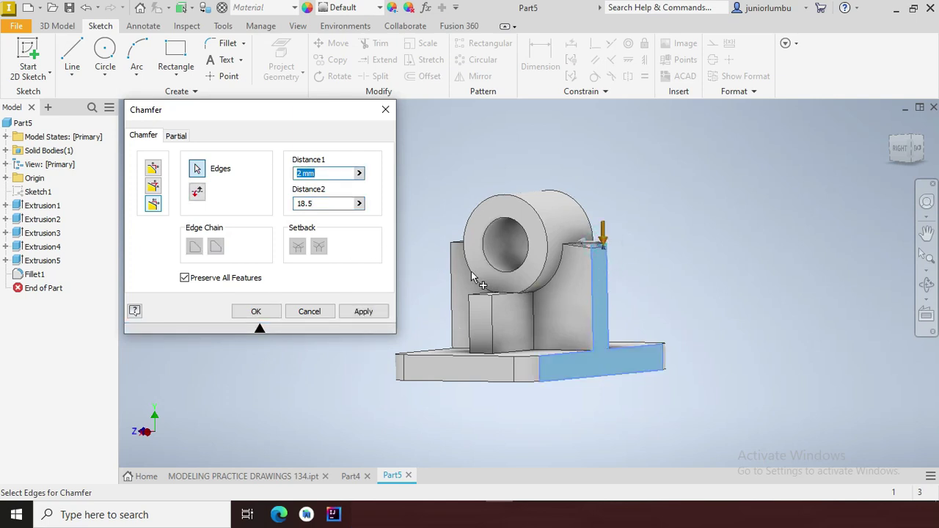
{"action": "left_click", "coordinate": [909, 163]}
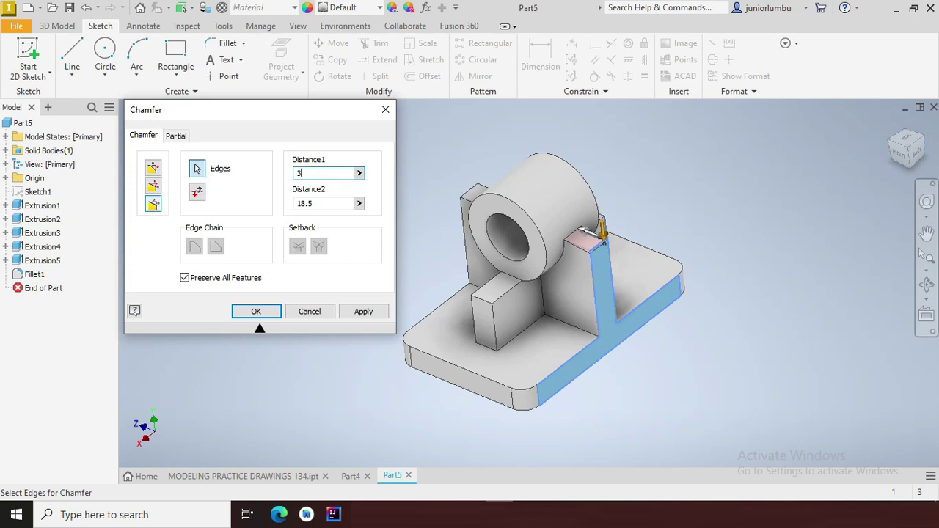
{"action": "type", "text": "6"}
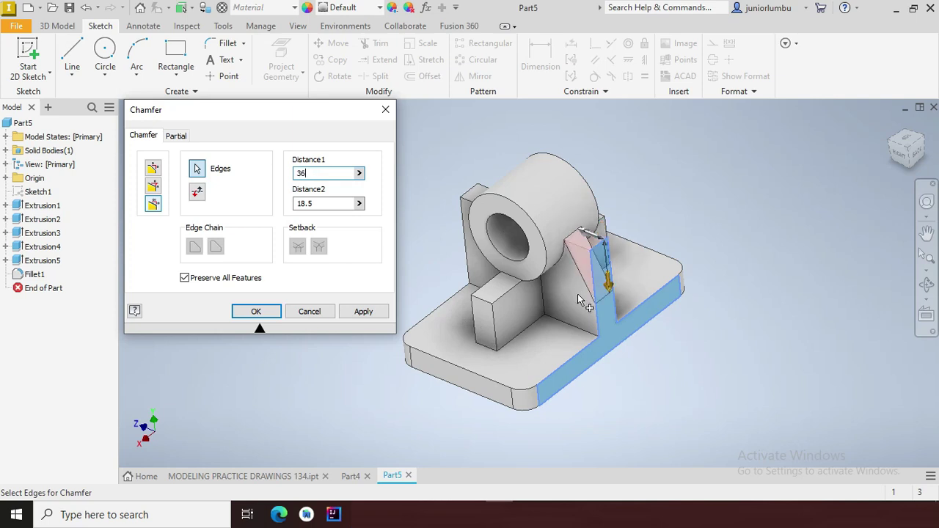
{"action": "middle_click_drag", "start_coordinate": [514, 286], "coordinate": [415, 292], "text": "shift"}
{"action": "left_click", "coordinate": [363, 311]}
{"action": "left_click", "coordinate": [438, 192]}
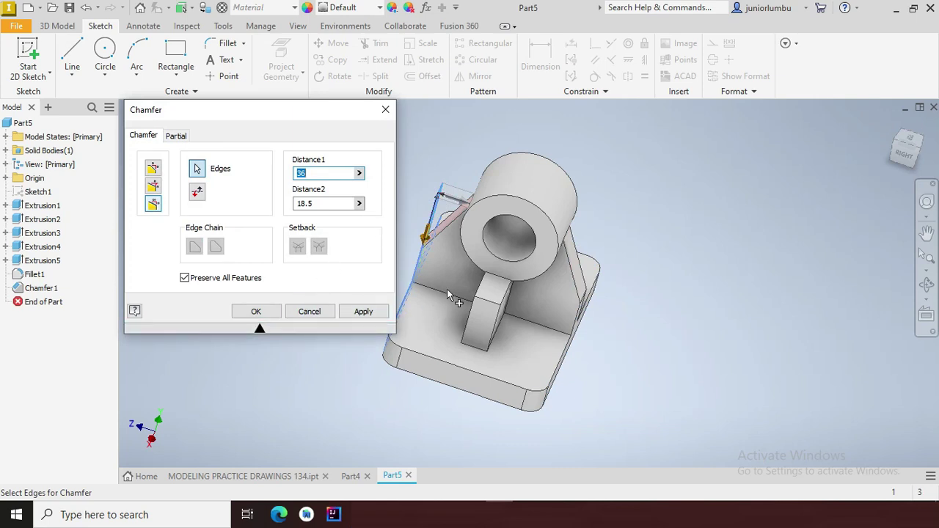
{"action": "left_click", "coordinate": [364, 312]}
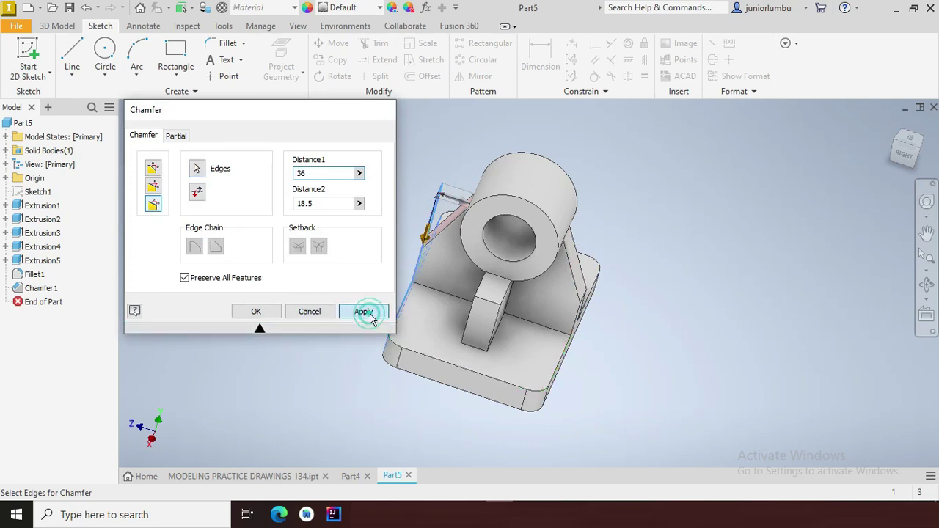
Chamfer the front and back lugs' vertical edges with distances of 32 and 26 mm.
{"action": "left_click", "coordinate": [493, 307]}
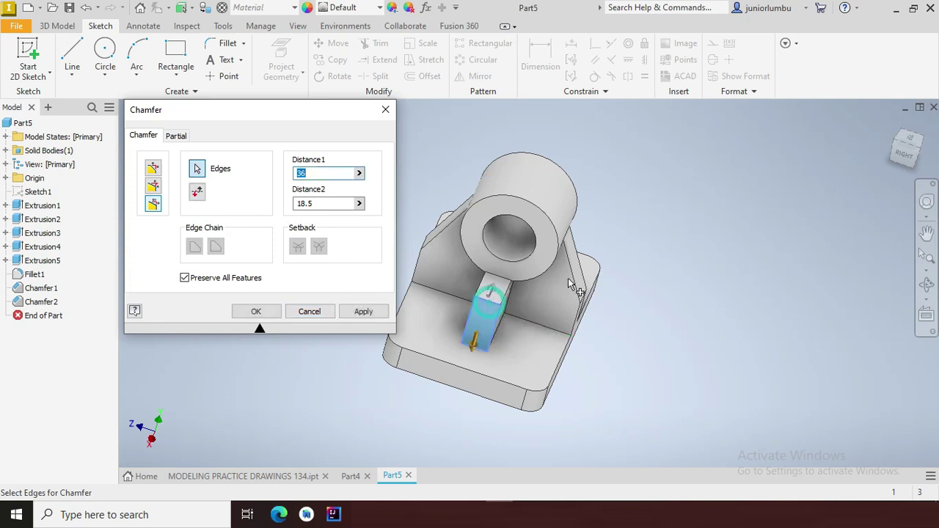
{"action": "left_click", "coordinate": [908, 146]}
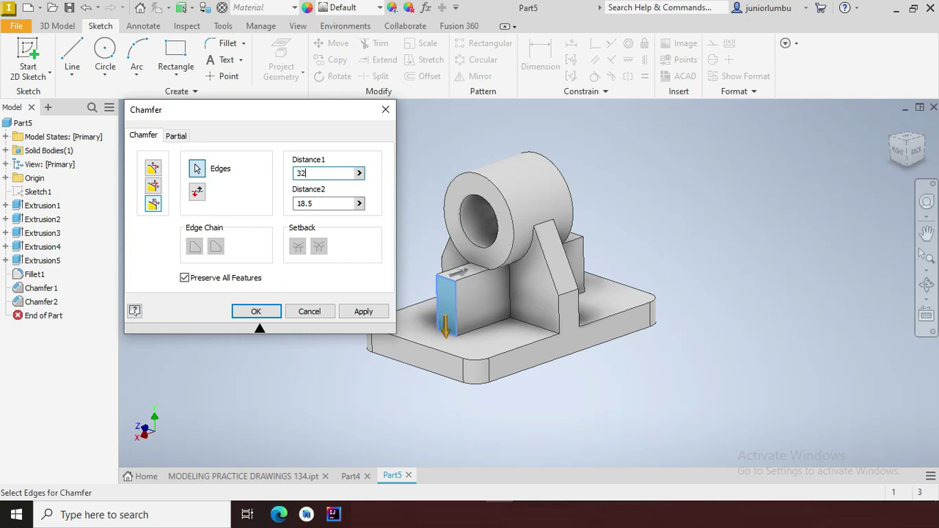
{"action": "left_click_drag", "start_coordinate": [343, 205], "coordinate": [285, 216]}
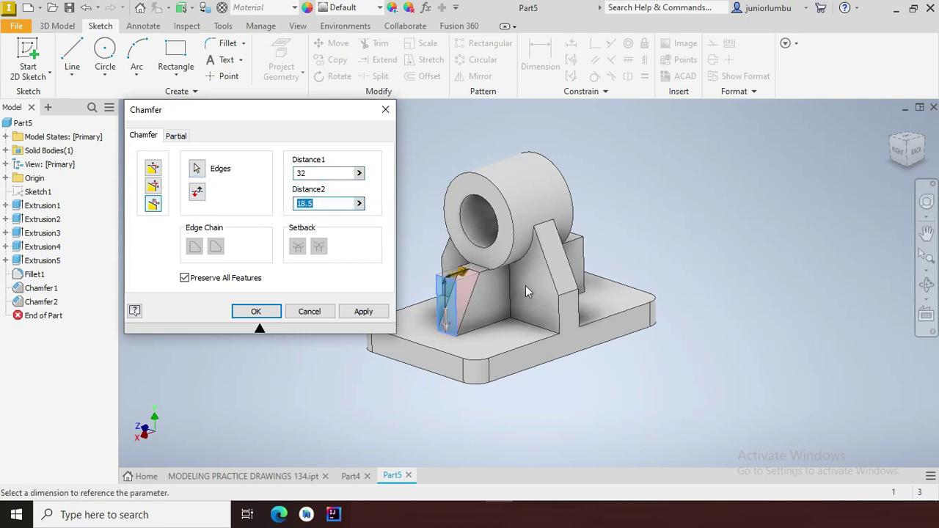
{"action": "type", "text": "26"}
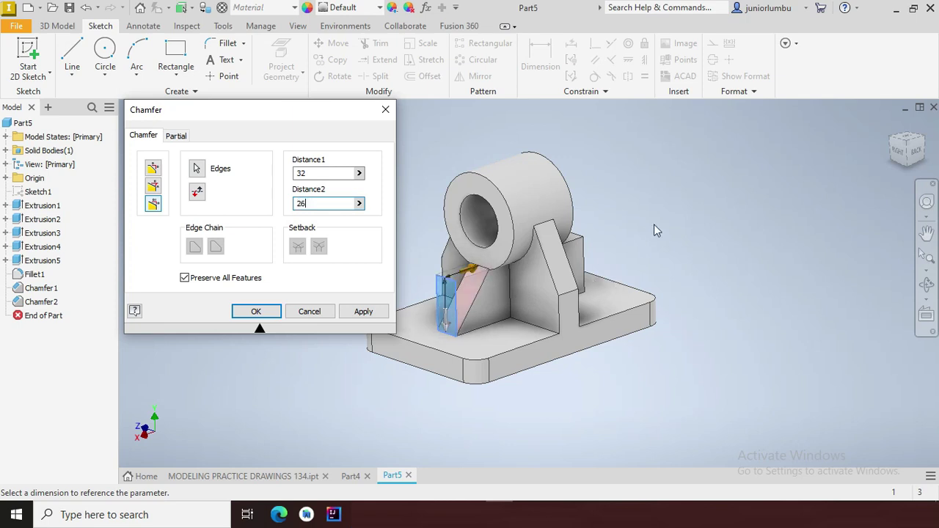
{"action": "left_click_drag", "start_coordinate": [907, 152], "coordinate": [747, 200]}
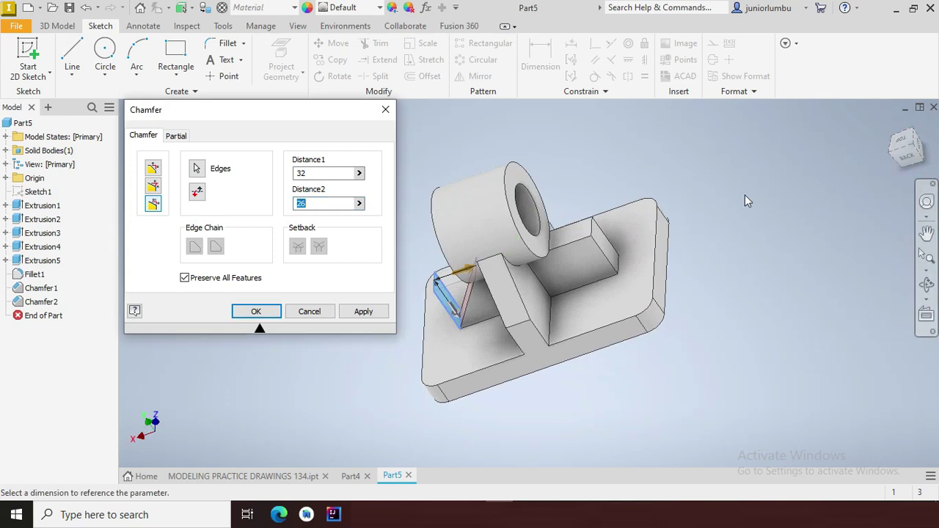
{"action": "left_click", "coordinate": [362, 312]}
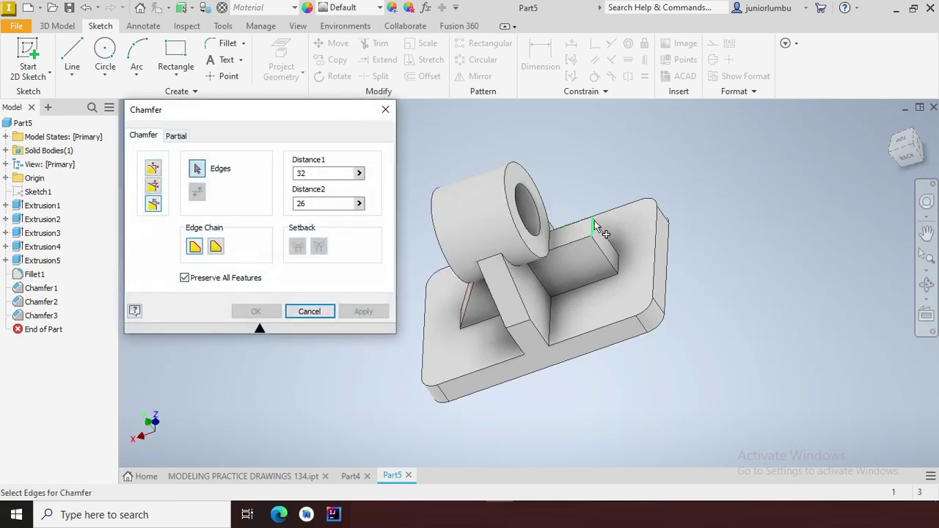
{"action": "left_click", "coordinate": [594, 226]}
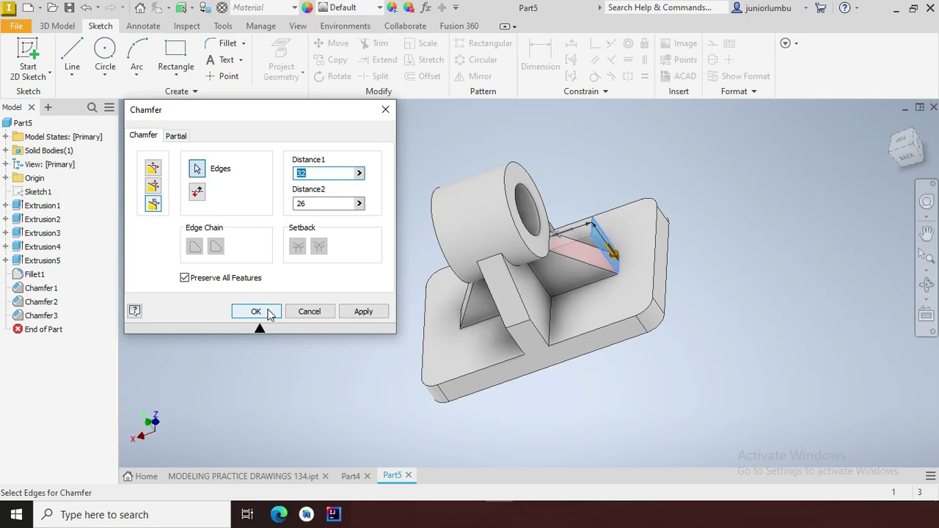
{"action": "left_click", "coordinate": [269, 314]}
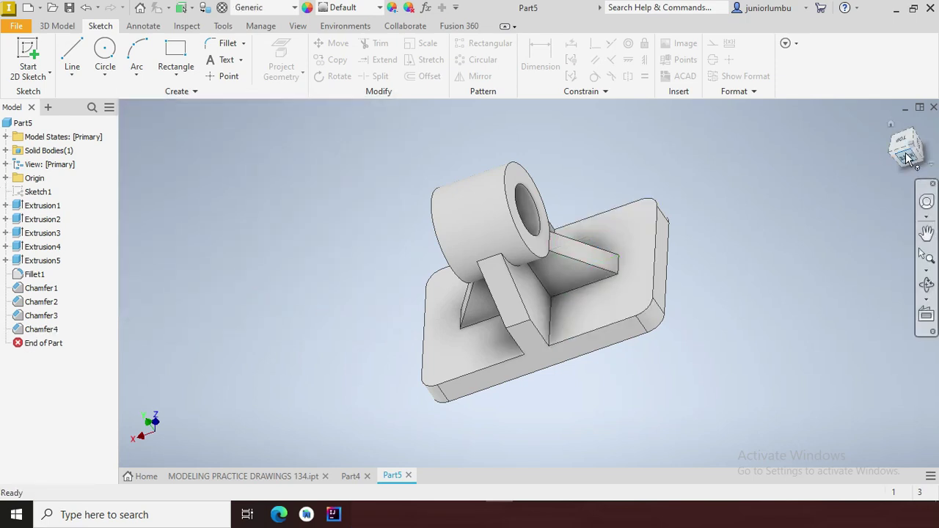
Start a new sketch on the base plate's top face, viewed from the top.
{"action": "left_click", "coordinate": [907, 154]}
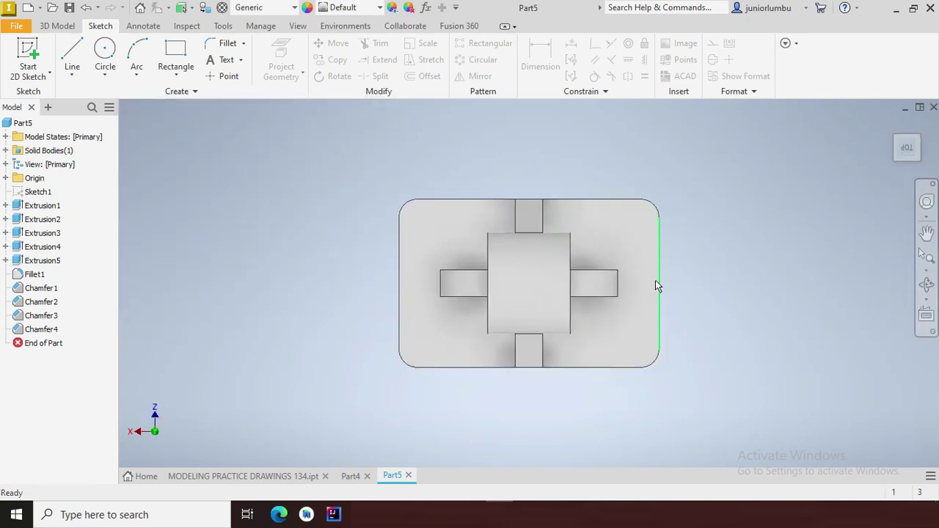
{"action": "left_click", "coordinate": [458, 226]}
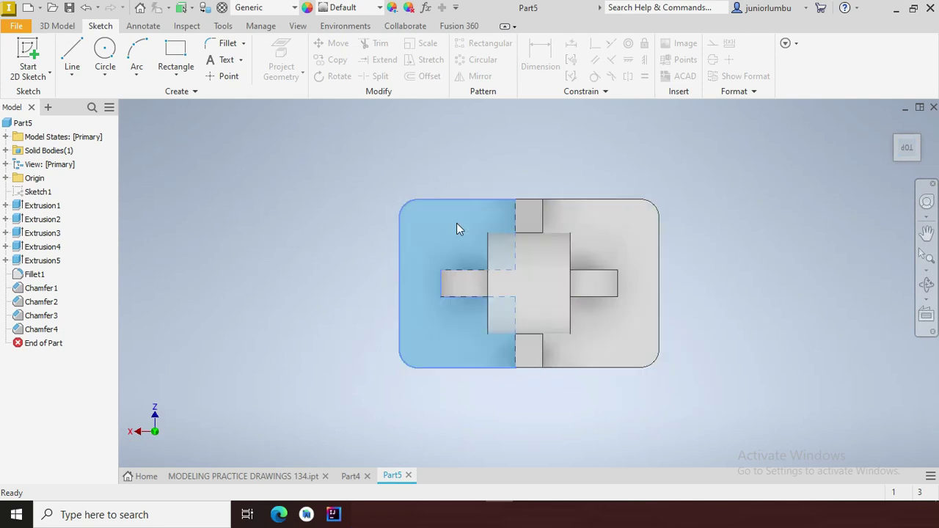
{"action": "right_click", "coordinate": [457, 224]}
{"action": "left_click", "coordinate": [464, 265]}
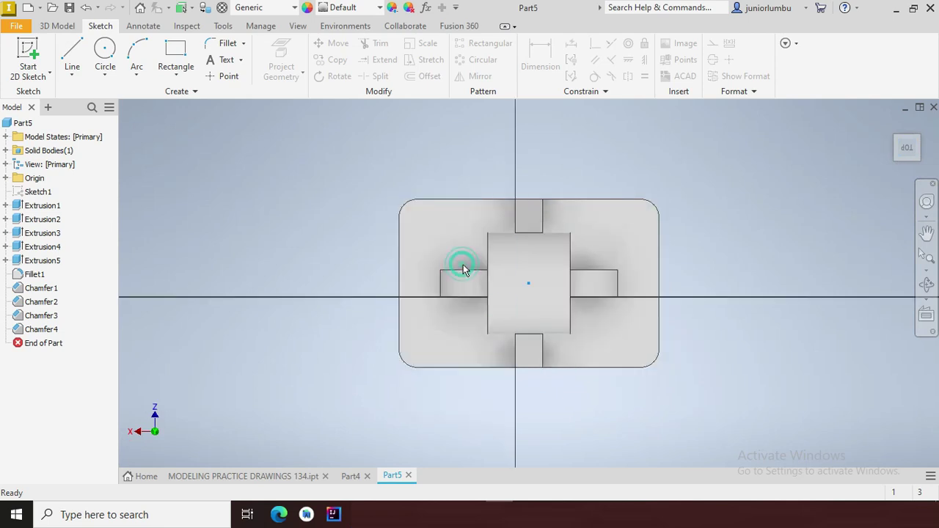
Draw a circle near the plate's upper-left corner, checking the reference model's hole layout.
{"action": "left_click", "coordinate": [105, 53]}
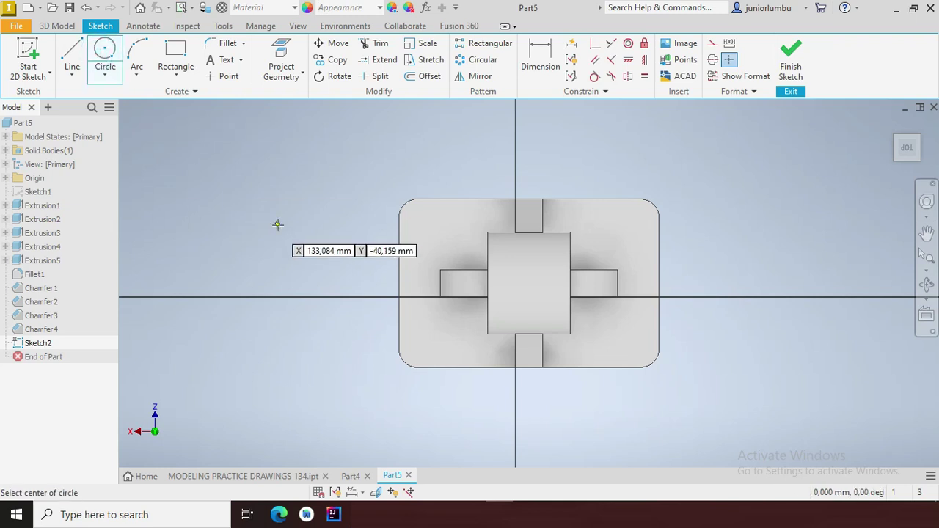
{"action": "left_click", "coordinate": [436, 233]}
{"action": "left_click", "coordinate": [424, 217]}
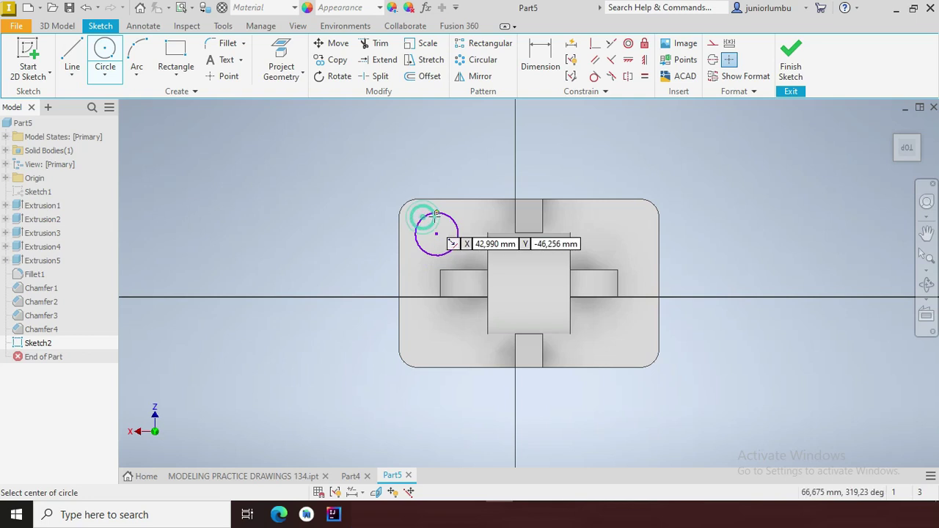
{"action": "left_click", "coordinate": [262, 476]}
{"action": "left_click_drag", "start_coordinate": [904, 165], "coordinate": [370, 386]}
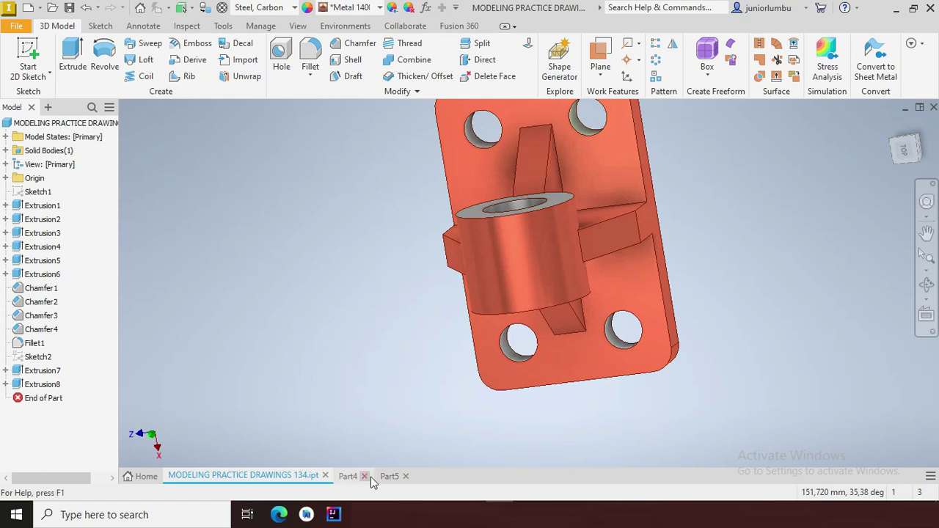
{"action": "left_click", "coordinate": [390, 476]}
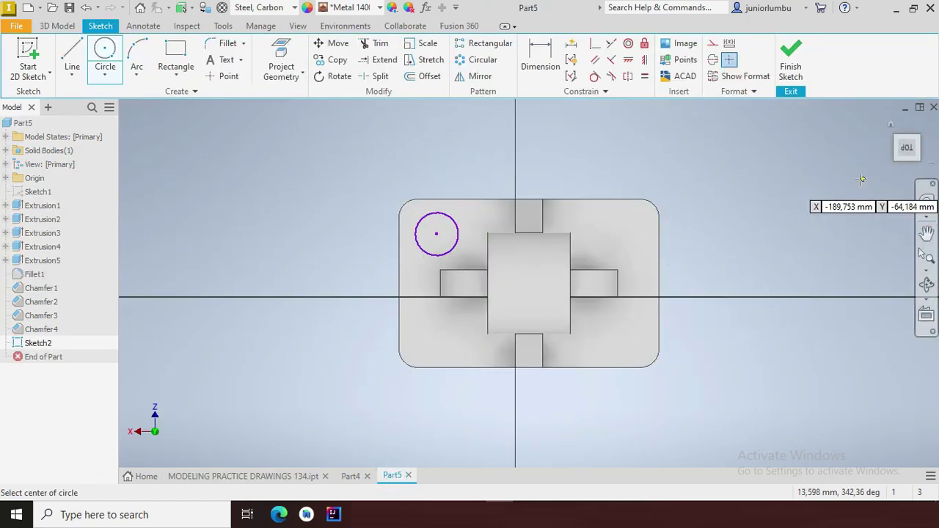
Dimension the circle to an 18 mm diameter.
{"action": "left_click", "coordinate": [540, 53]}
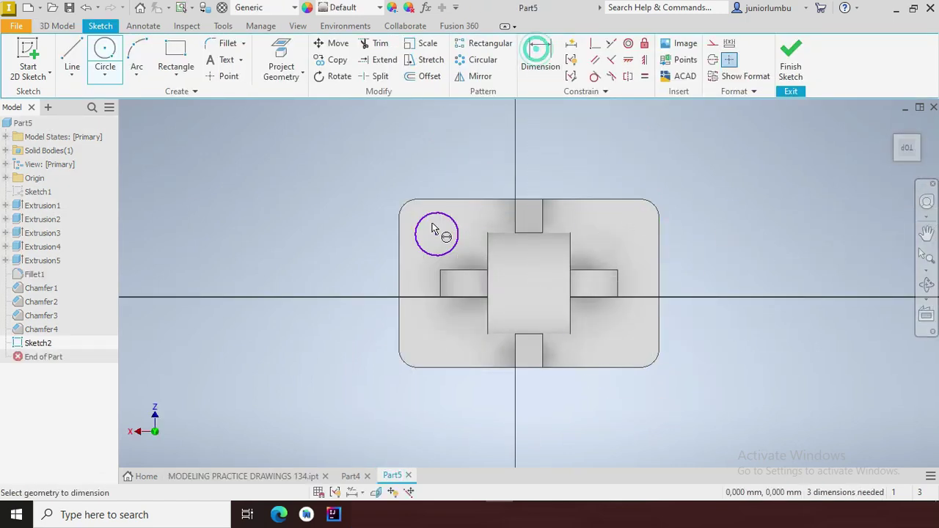
{"action": "scroll", "coordinate": [444, 232], "scroll_direction": "down", "scroll_amount": 3}
{"action": "left_click", "coordinate": [455, 217]}
{"action": "left_click", "coordinate": [475, 156]}
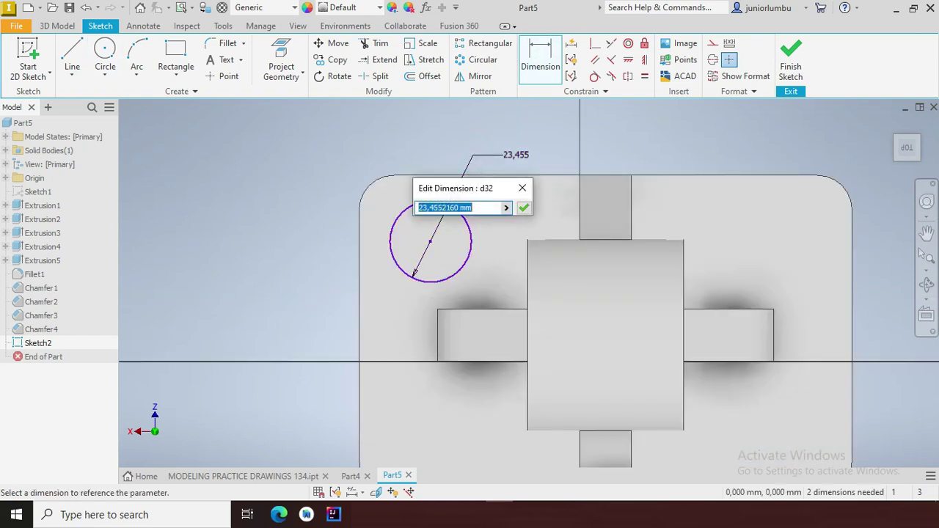
{"action": "type", "text": "18"}
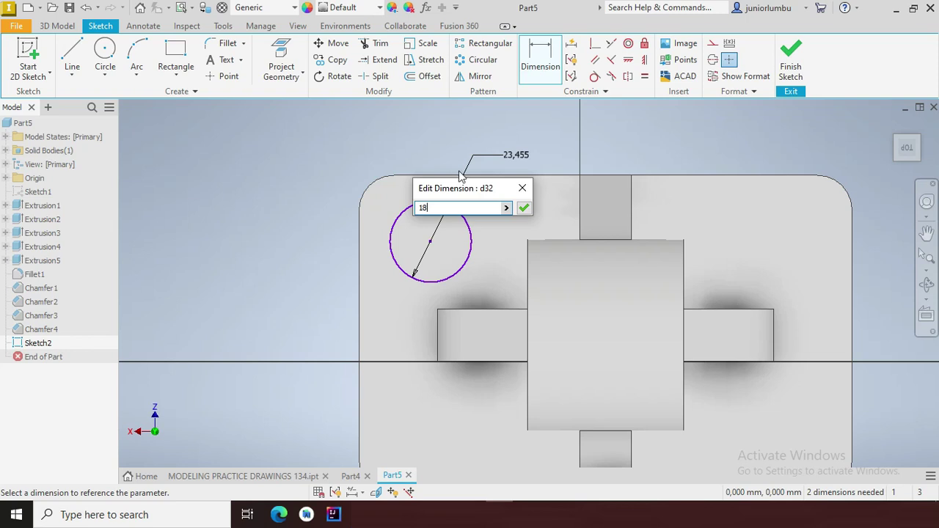
{"action": "left_click", "coordinate": [523, 208]}
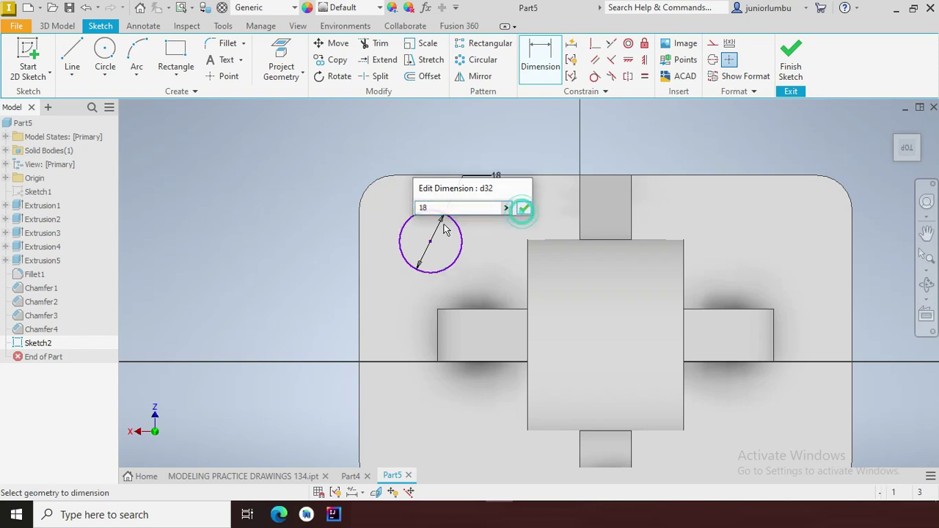
Locate the circle centre 21 mm from the plate's top edge and 21 mm from its left edge.
{"action": "left_click", "coordinate": [435, 177]}
{"action": "left_click", "coordinate": [430, 242]}
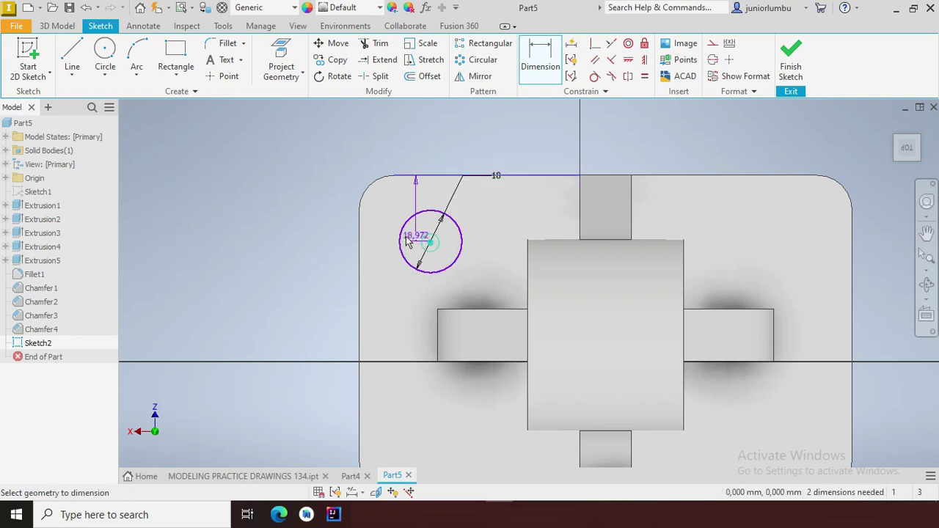
{"action": "left_click", "coordinate": [318, 231]}
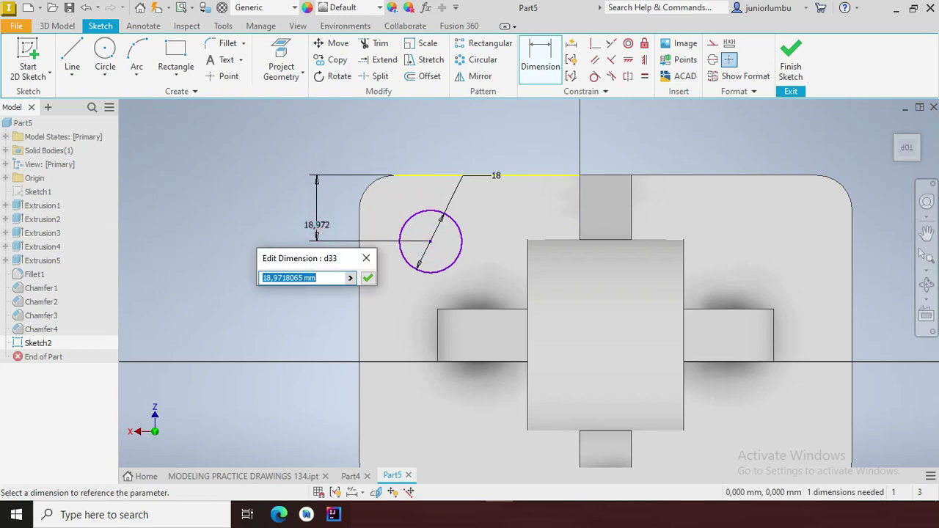
{"action": "type", "text": "21"}
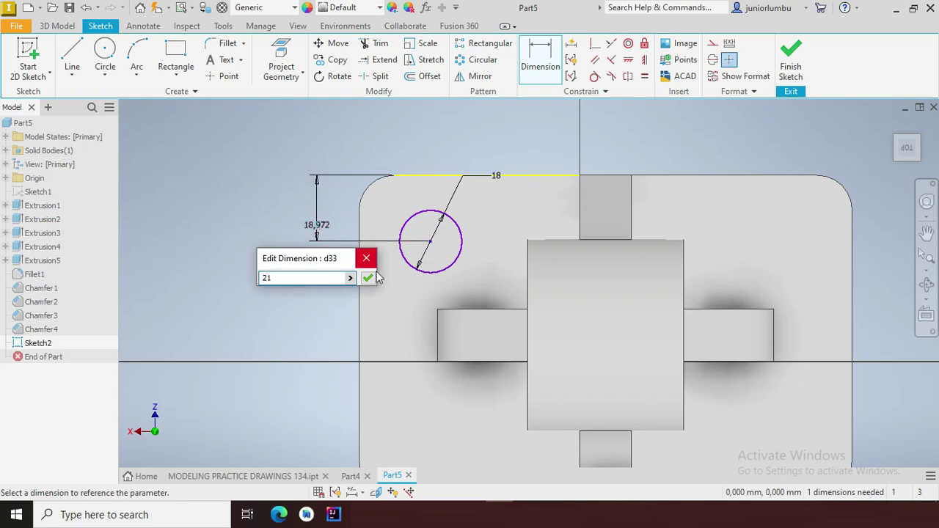
{"action": "left_click", "coordinate": [368, 277]}
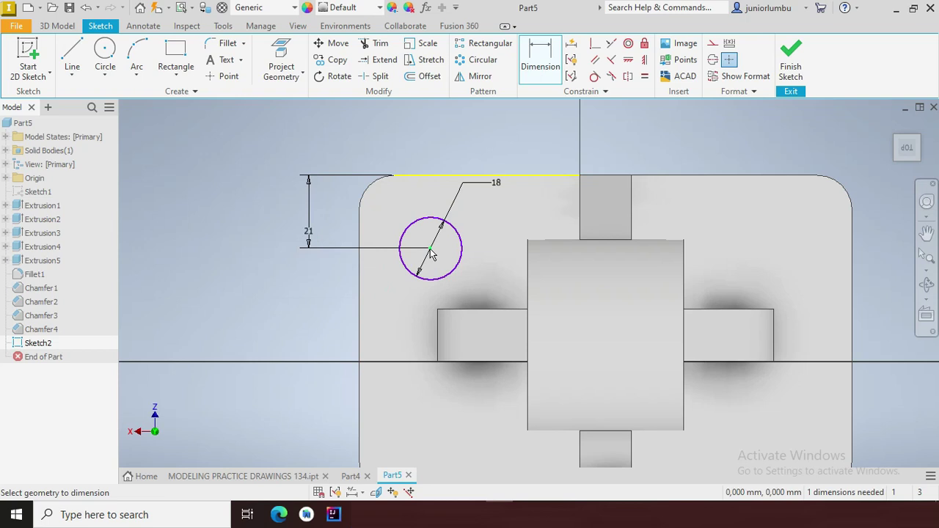
{"action": "left_click", "coordinate": [431, 253]}
{"action": "left_click", "coordinate": [358, 238]}
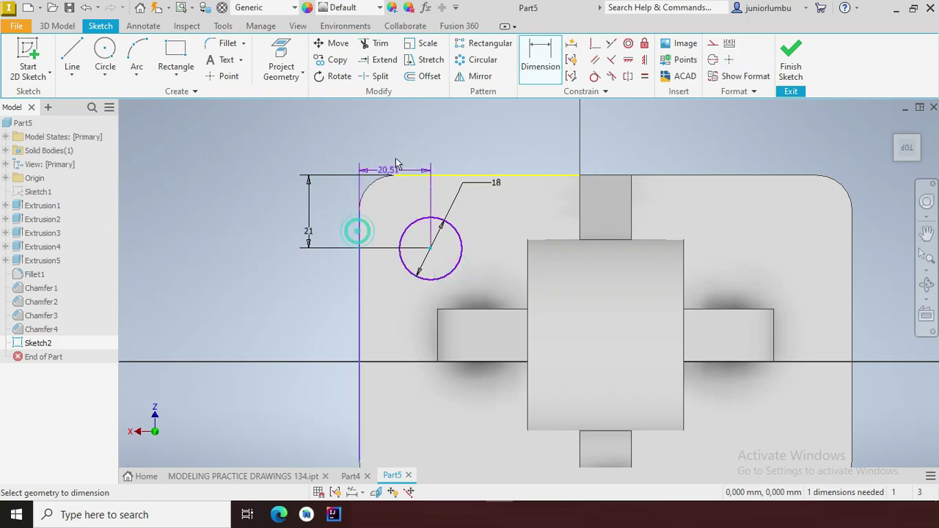
{"action": "left_click", "coordinate": [406, 142]}
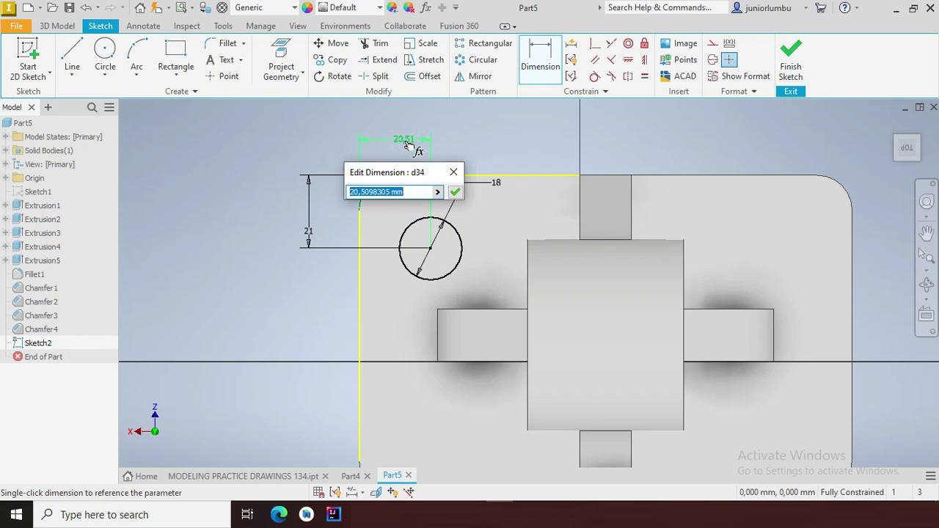
{"action": "type", "text": "21"}
{"action": "key", "text": "Return"}
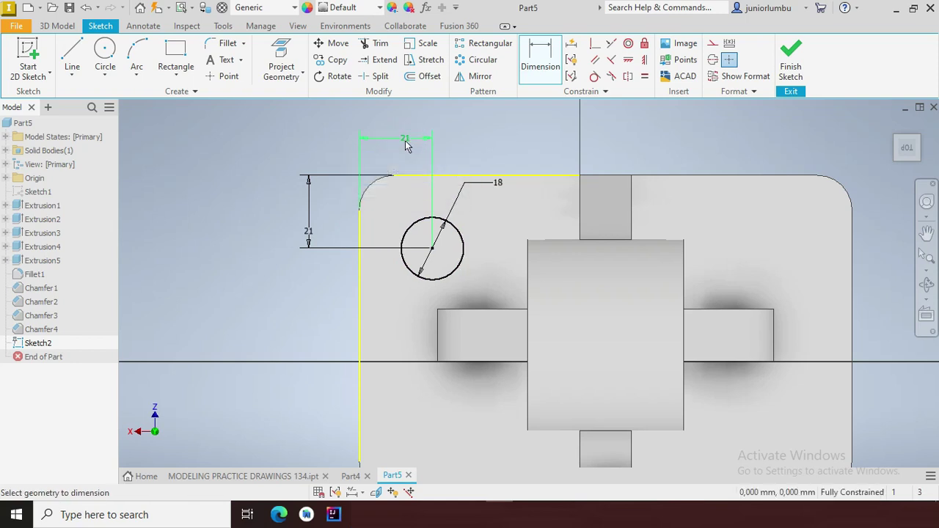
{"action": "scroll", "coordinate": [413, 143], "scroll_direction": "down", "scroll_amount": 3}
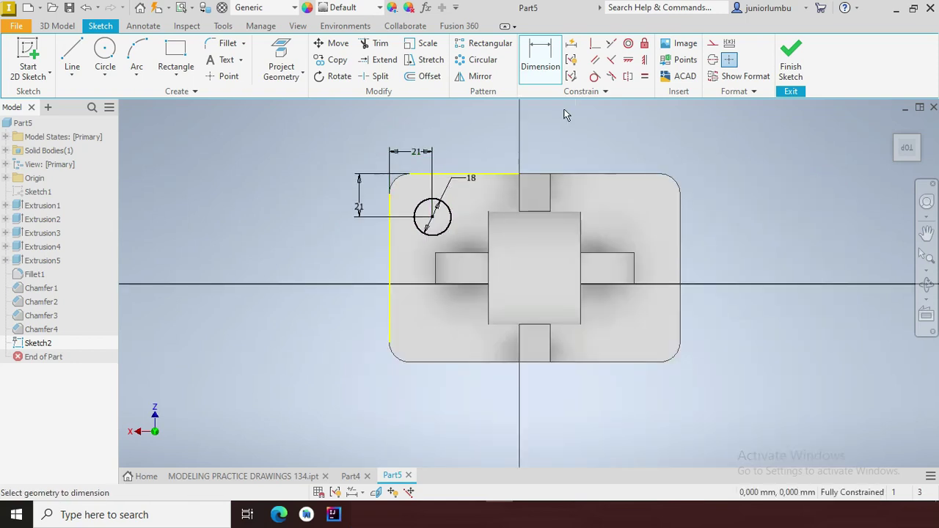
Rectangular-pattern the circle with Direction 2 running down the left edge at 50 mm spacing.
{"action": "left_click", "coordinate": [493, 45]}
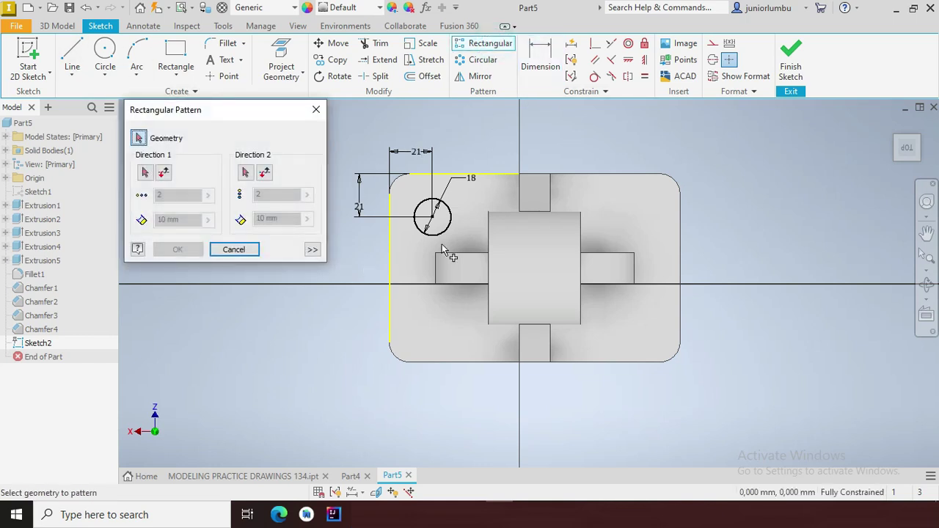
{"action": "left_click", "coordinate": [452, 217]}
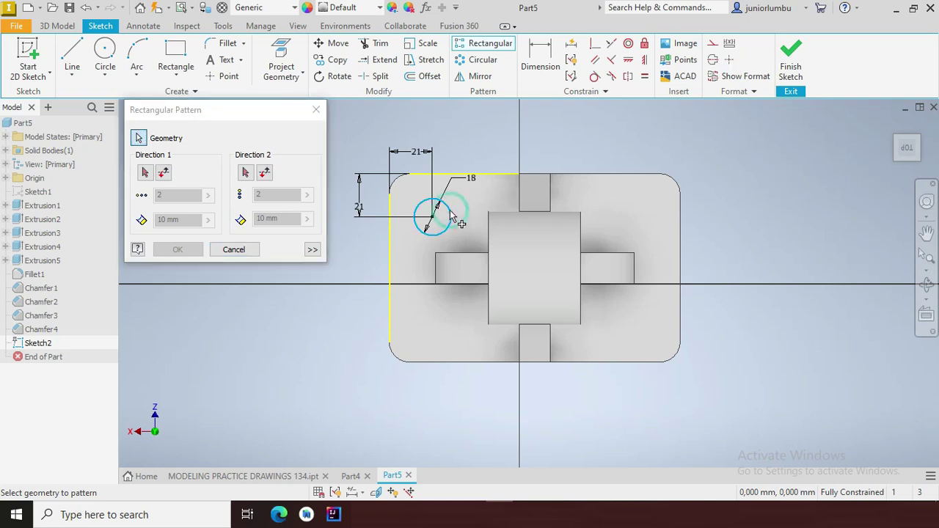
{"action": "left_click", "coordinate": [227, 476]}
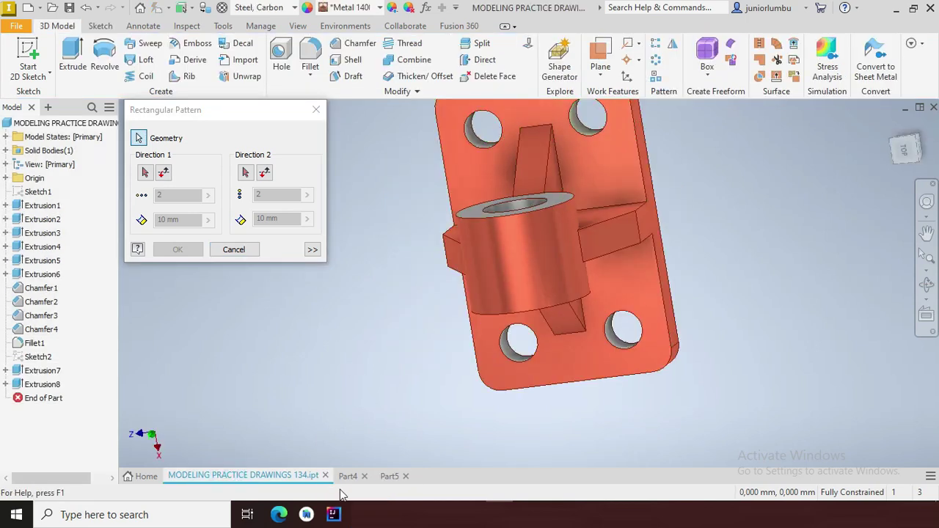
{"action": "left_click", "coordinate": [389, 476]}
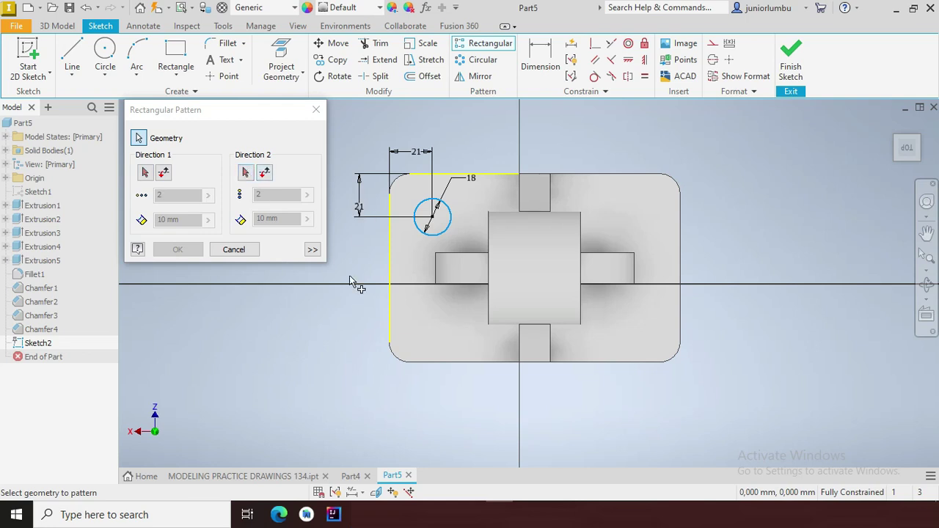
{"action": "left_click", "coordinate": [245, 173]}
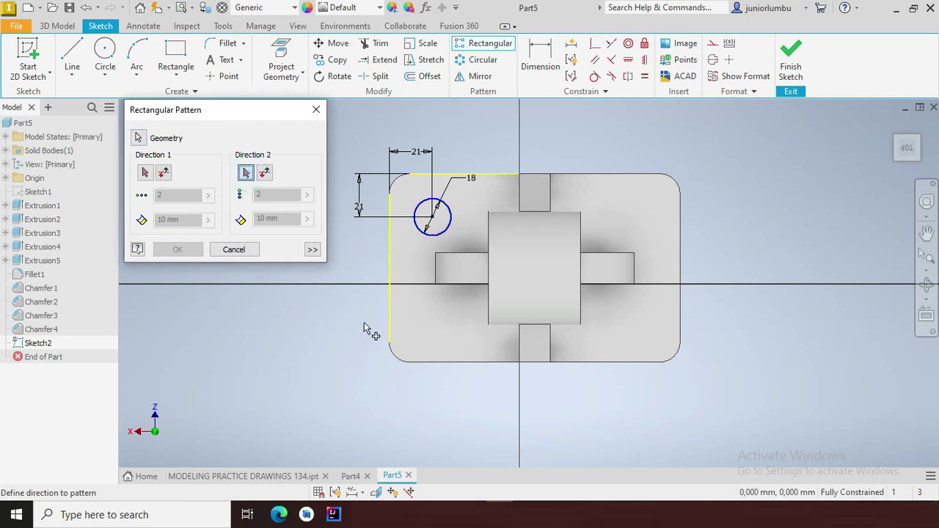
{"action": "left_click", "coordinate": [390, 280]}
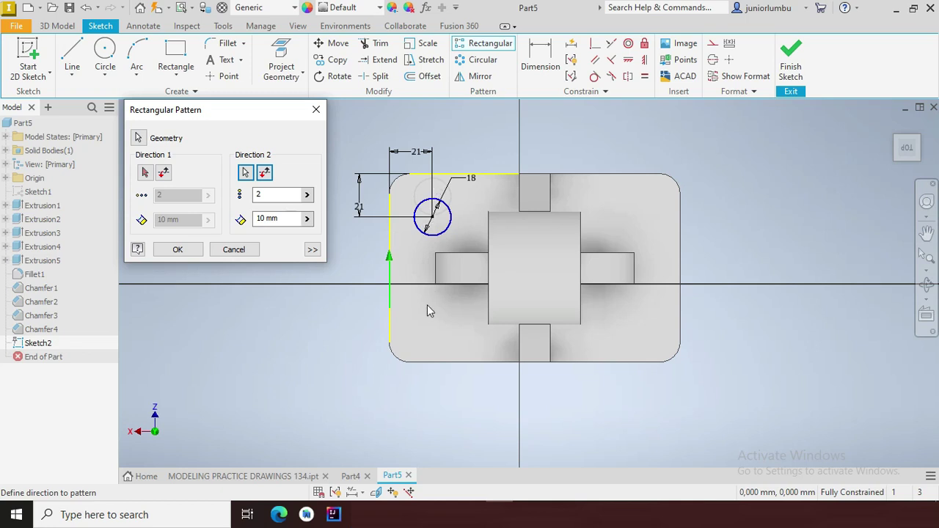
{"action": "left_click", "coordinate": [266, 175]}
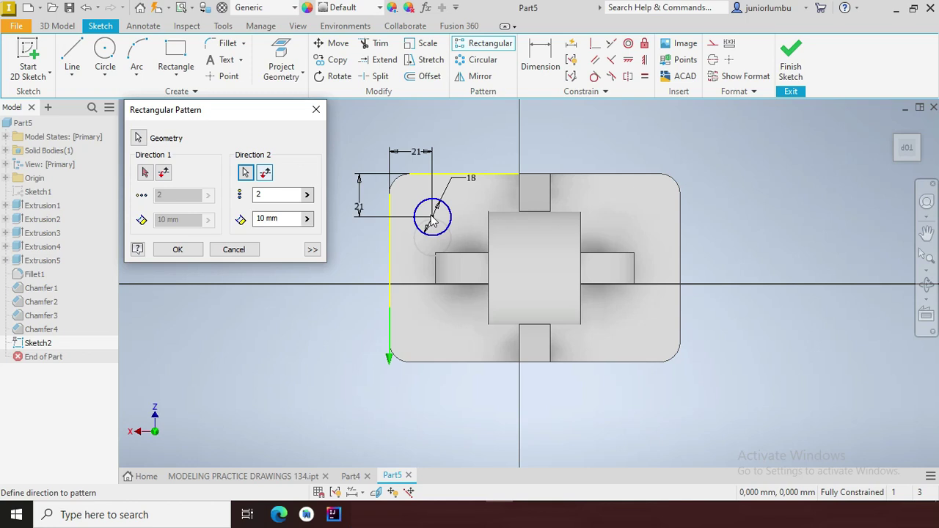
{"action": "left_click", "coordinate": [278, 223]}
{"action": "left_click", "coordinate": [273, 223]}
{"action": "left_click", "coordinate": [273, 223]}
{"action": "type", "text": "50"}
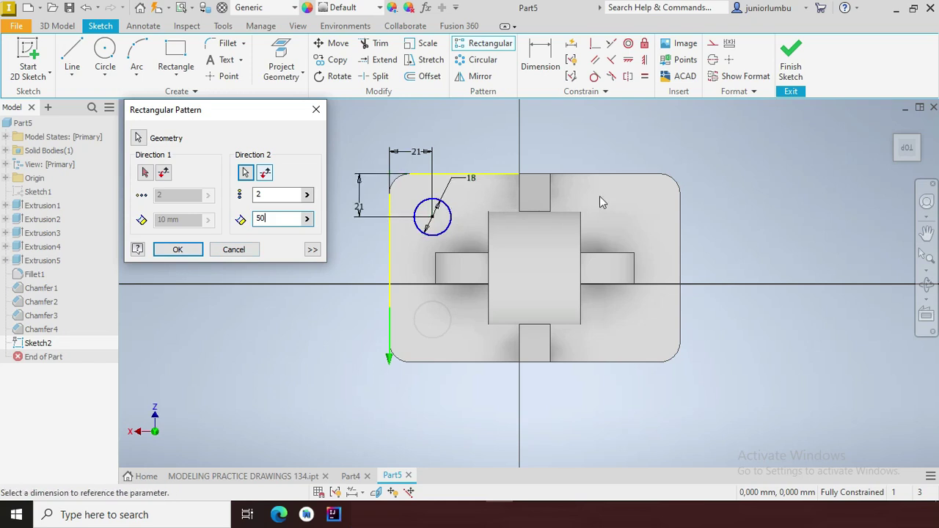
Set Direction 1 rightward along the top edge at 100 mm and create the four-circle pattern.
{"action": "left_click", "coordinate": [143, 177]}
{"action": "left_click", "coordinate": [486, 176]}
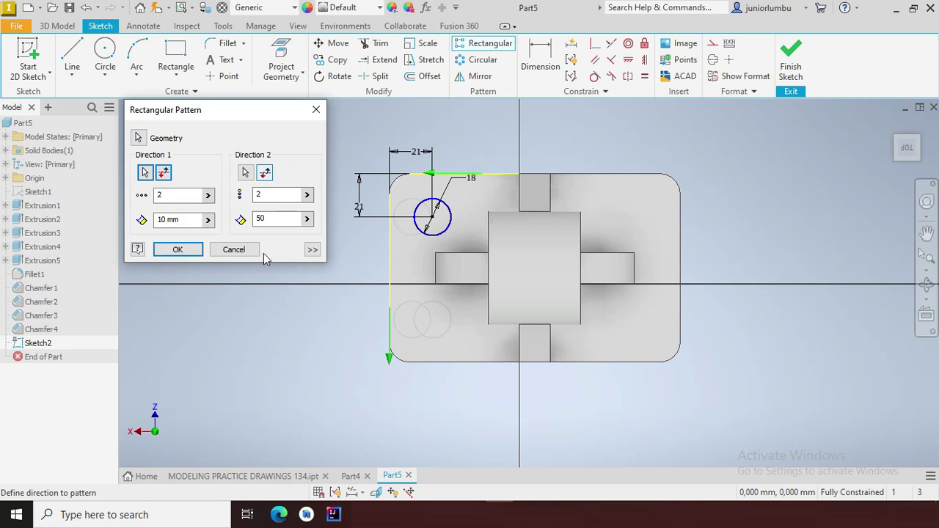
{"action": "left_click", "coordinate": [163, 173]}
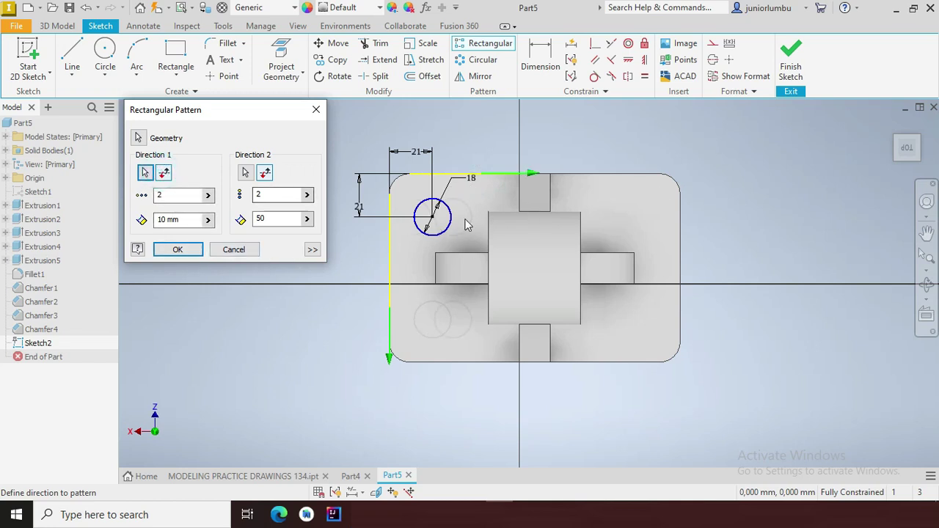
{"action": "double_click", "coordinate": [179, 221]}
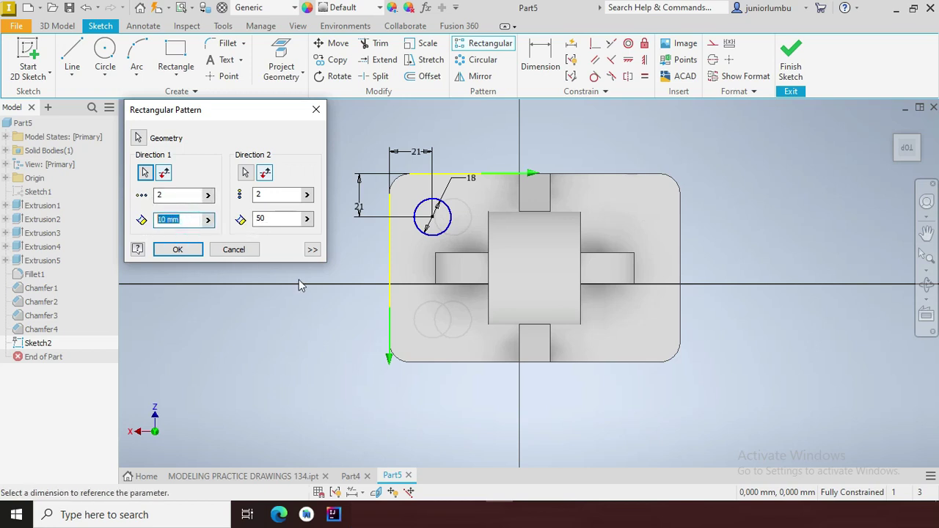
{"action": "type", "text": "1"}
{"action": "left_click", "coordinate": [178, 250]}
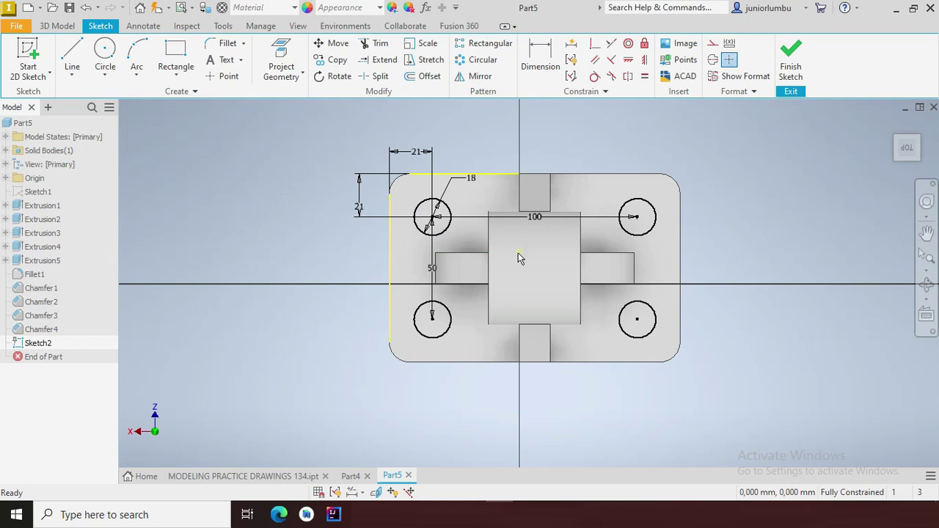
Extrude all four 18 mm circles as a 45 mm Cut into the base plate.
{"action": "left_click", "coordinate": [54, 30]}
{"action": "left_click", "coordinate": [72, 61]}
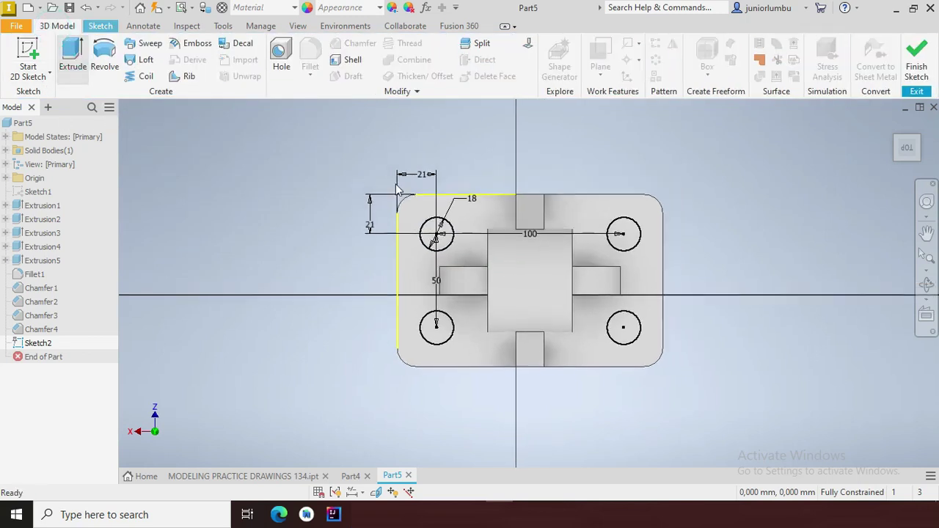
{"action": "left_click", "coordinate": [474, 213]}
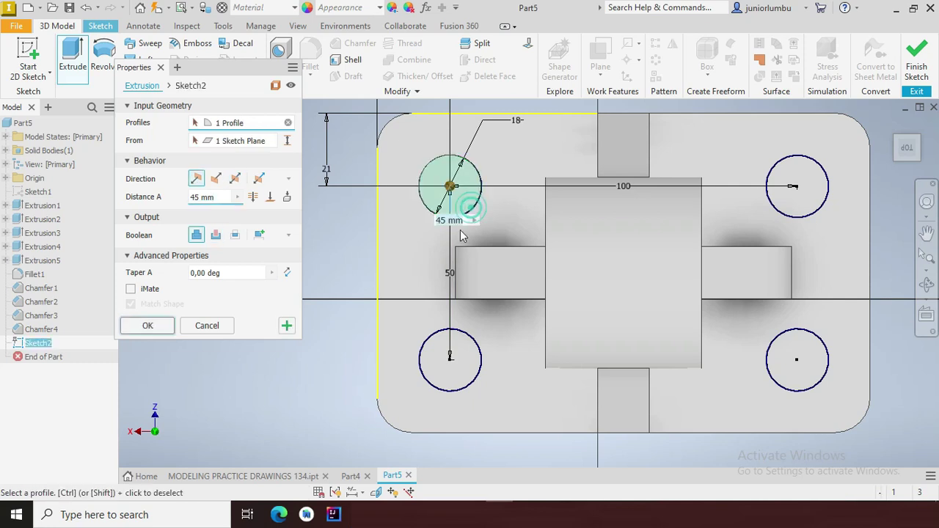
{"action": "left_click", "coordinate": [474, 342]}
{"action": "left_click", "coordinate": [811, 204]}
{"action": "left_click", "coordinate": [802, 336]}
{"action": "left_click", "coordinate": [903, 150]}
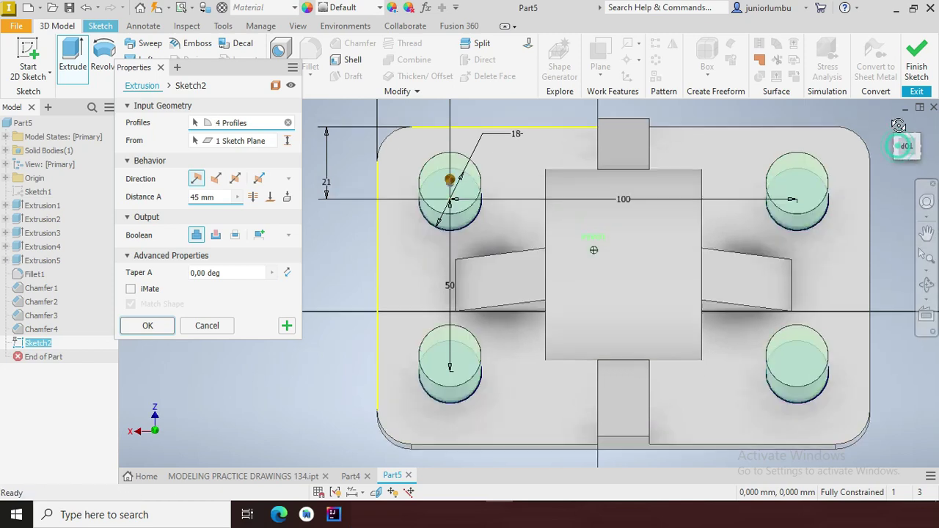
{"action": "left_click", "coordinate": [216, 234]}
{"action": "scroll", "coordinate": [560, 265], "scroll_direction": "down", "scroll_amount": 2}
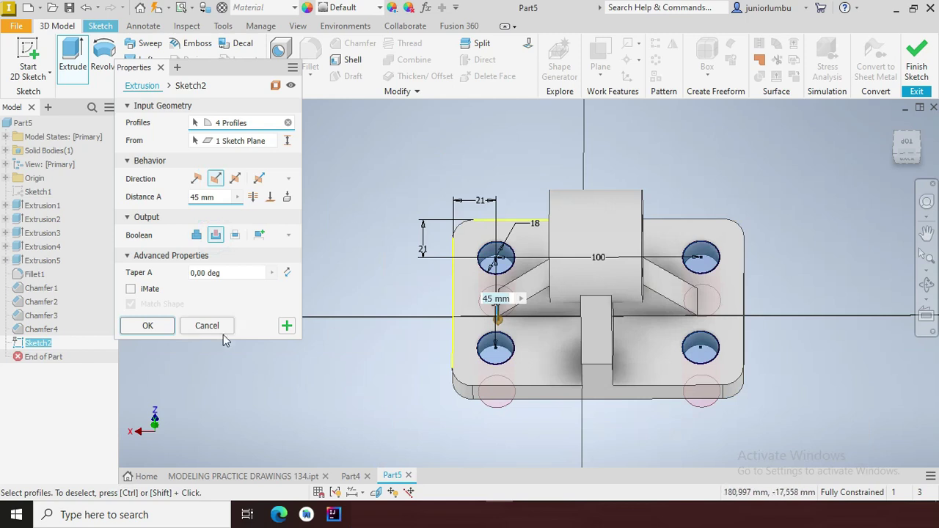
{"action": "left_click", "coordinate": [155, 332]}
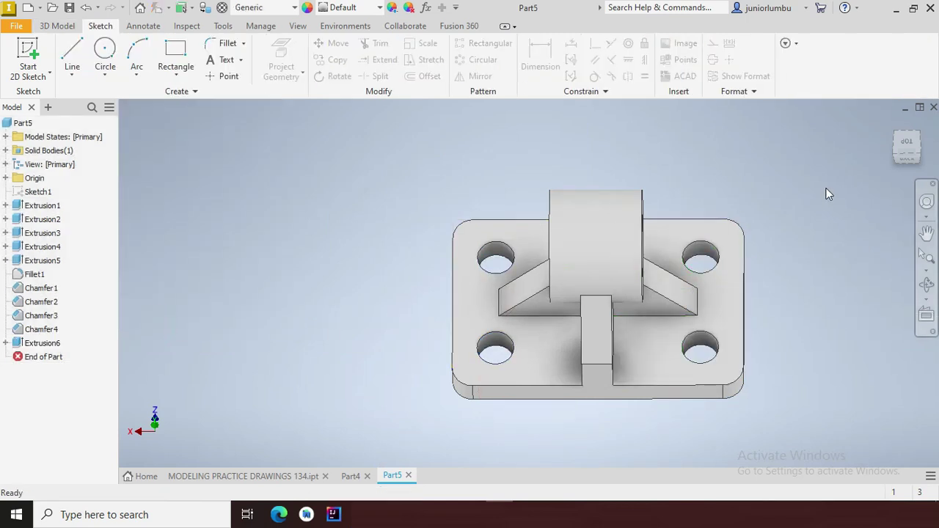